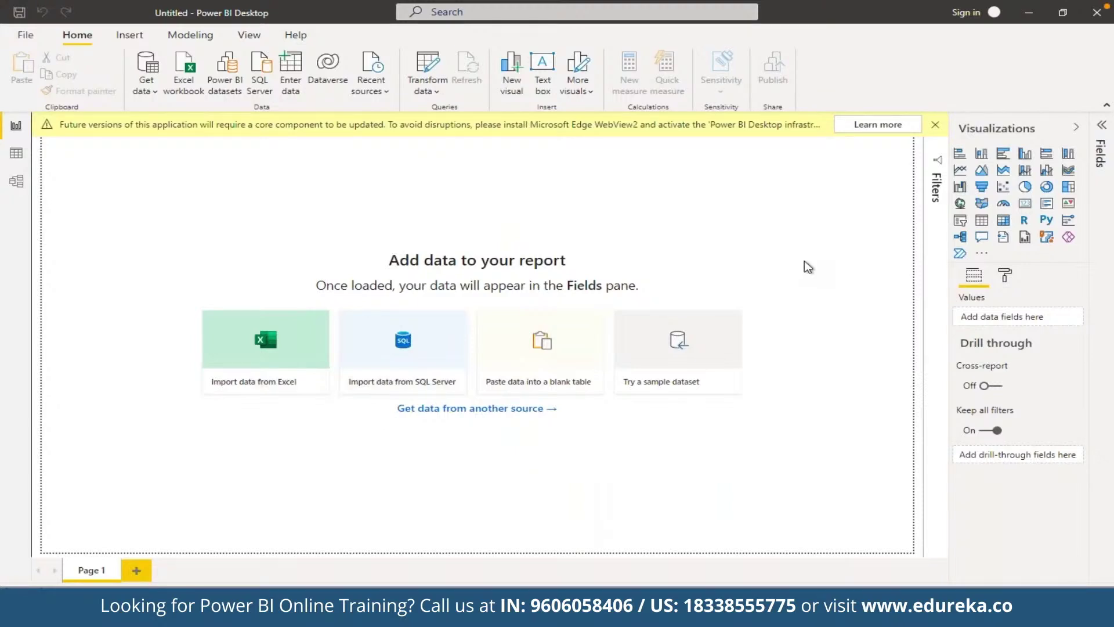
- Connect to the Excel workbook Sample - Superstore.xls in the Downloads folder as the report's data source
click(146, 73)
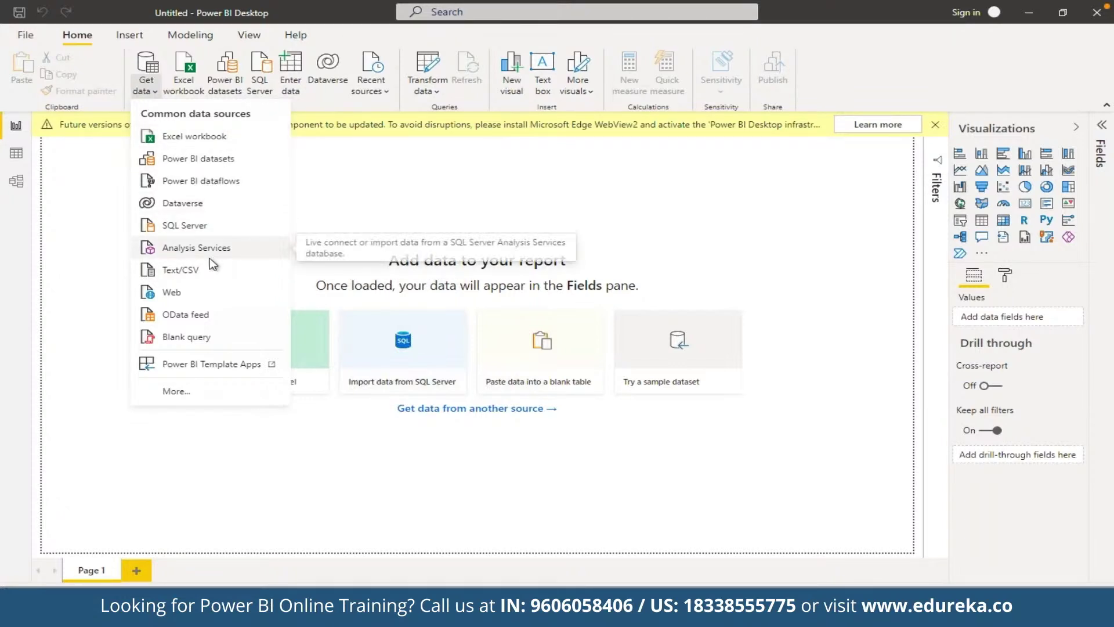
click(202, 391)
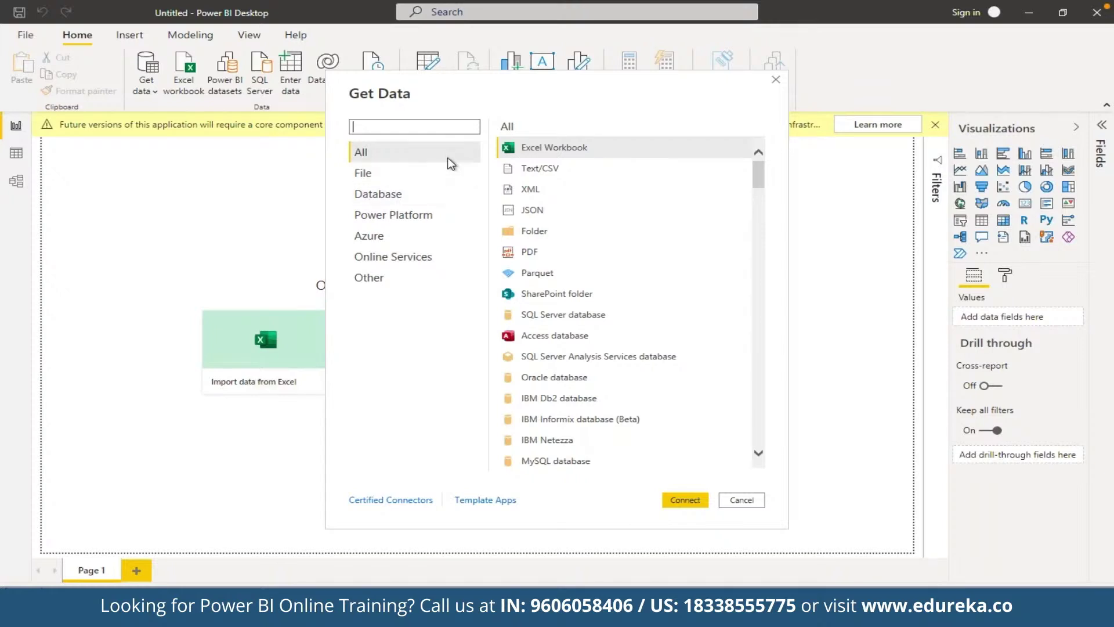
double_click(561, 150)
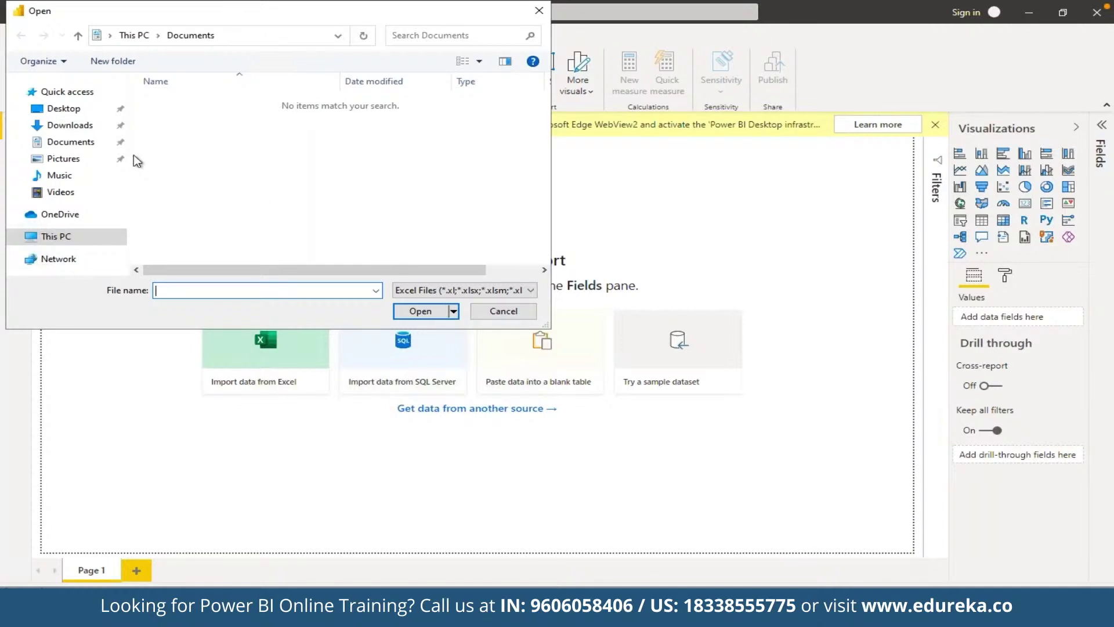
click(81, 125)
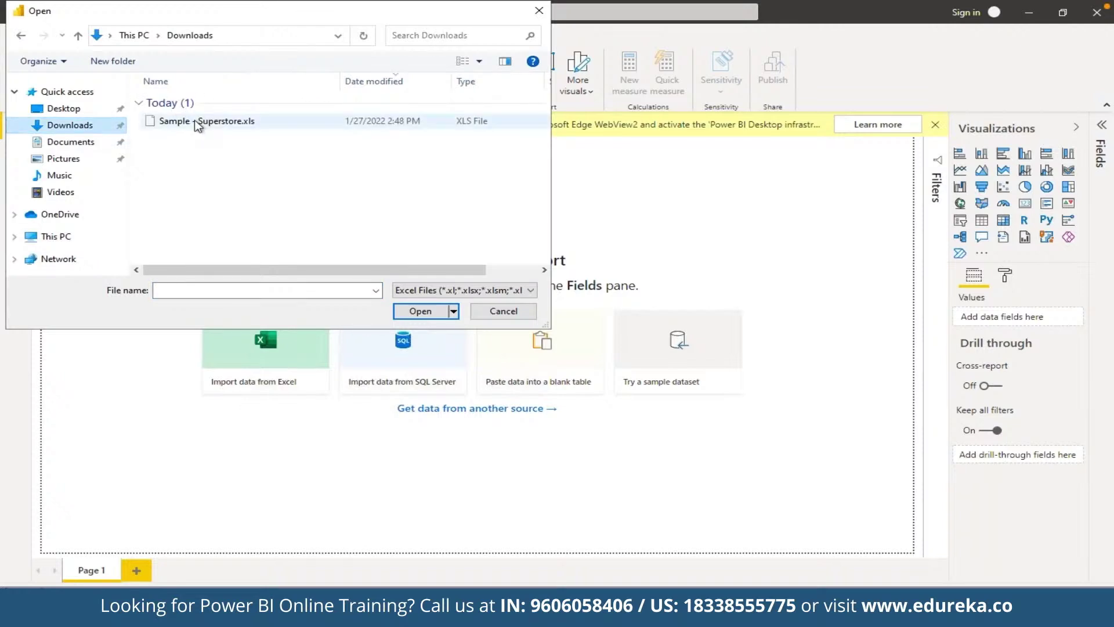
double_click(199, 121)
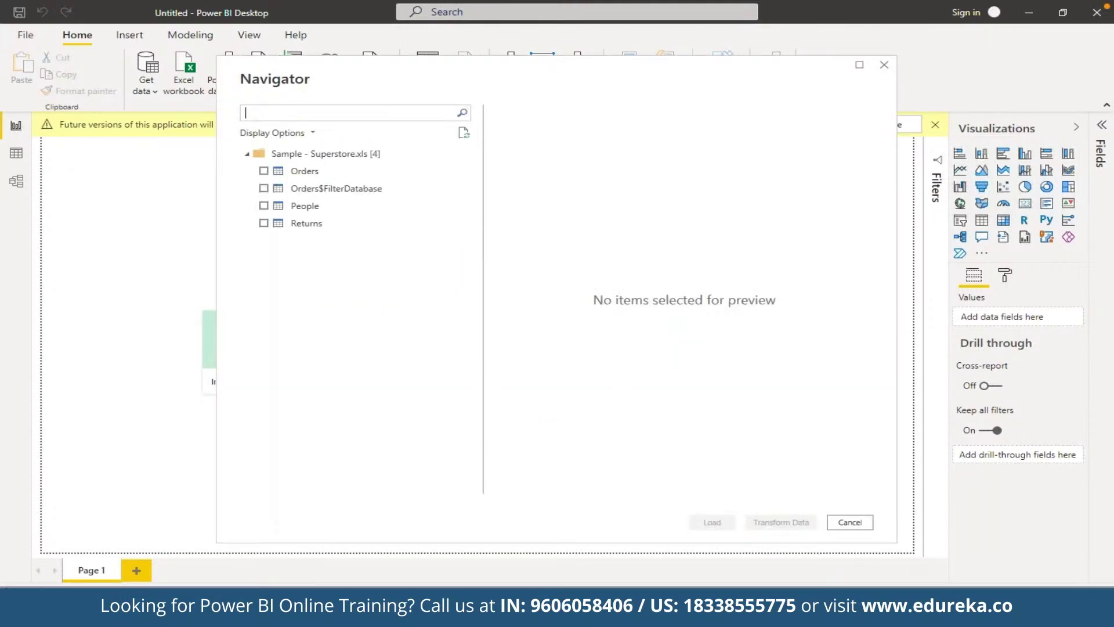
- Select the Orders table from the Superstore workbook, check its preview and load it into the report
click(264, 171)
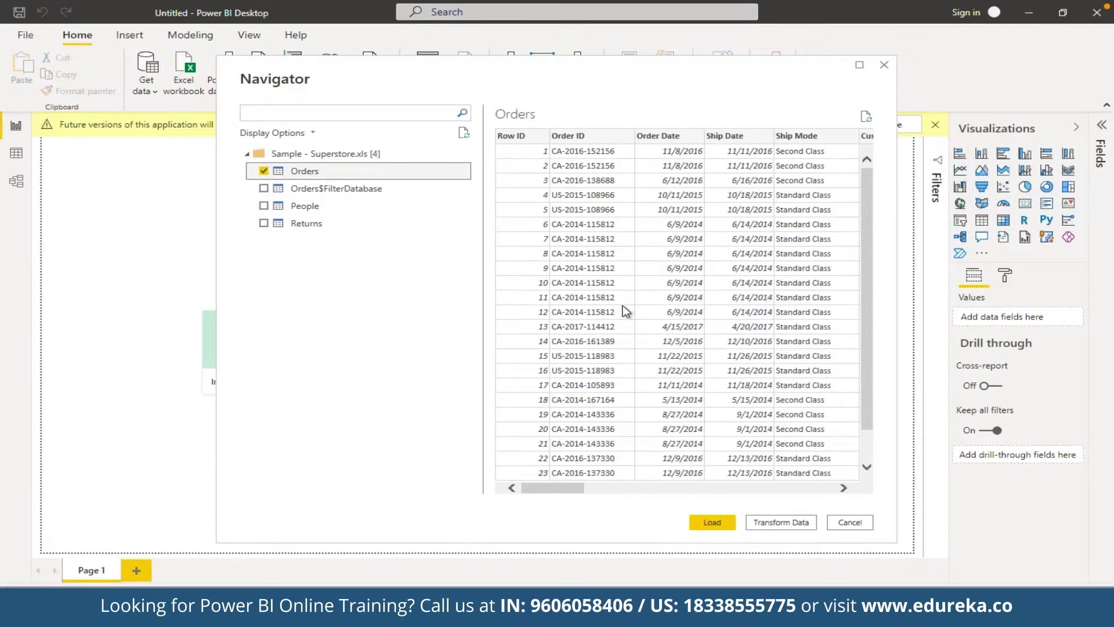
scroll(624, 311, down, 1)
scroll(624, 312, right, 2)
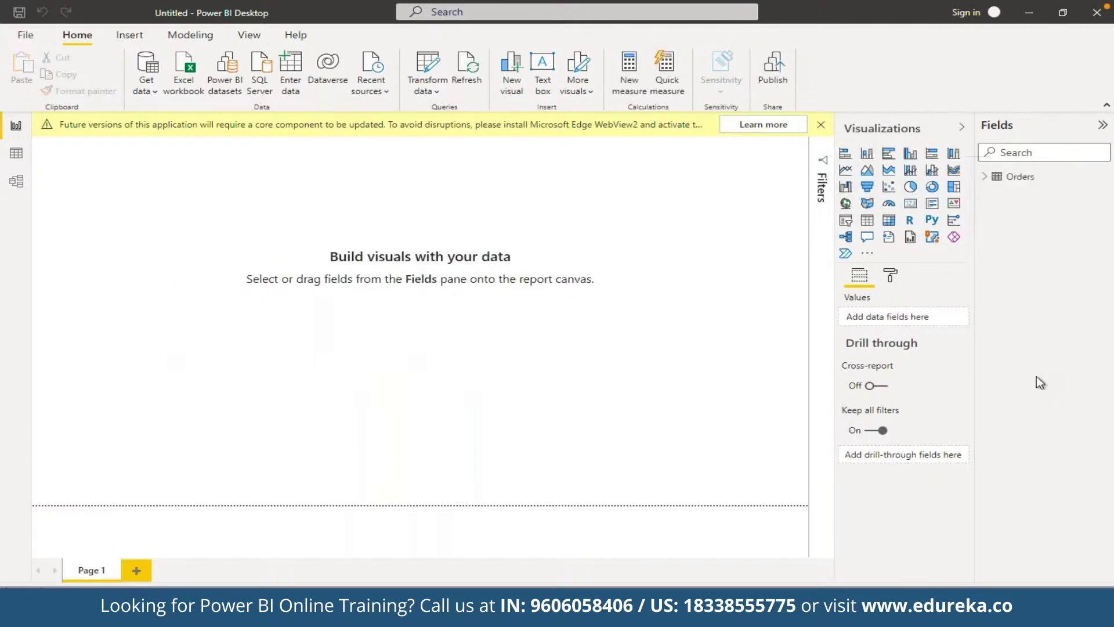
- Create a column chart on Page 1 from the Orders table's Profit and Order Date fields
click(986, 178)
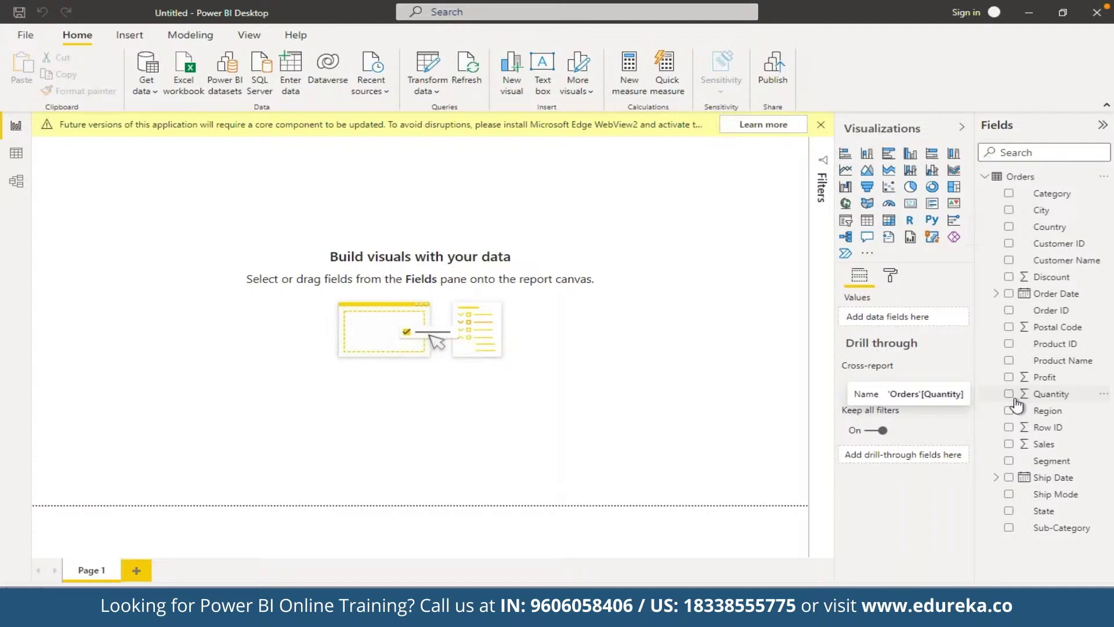
click(1009, 377)
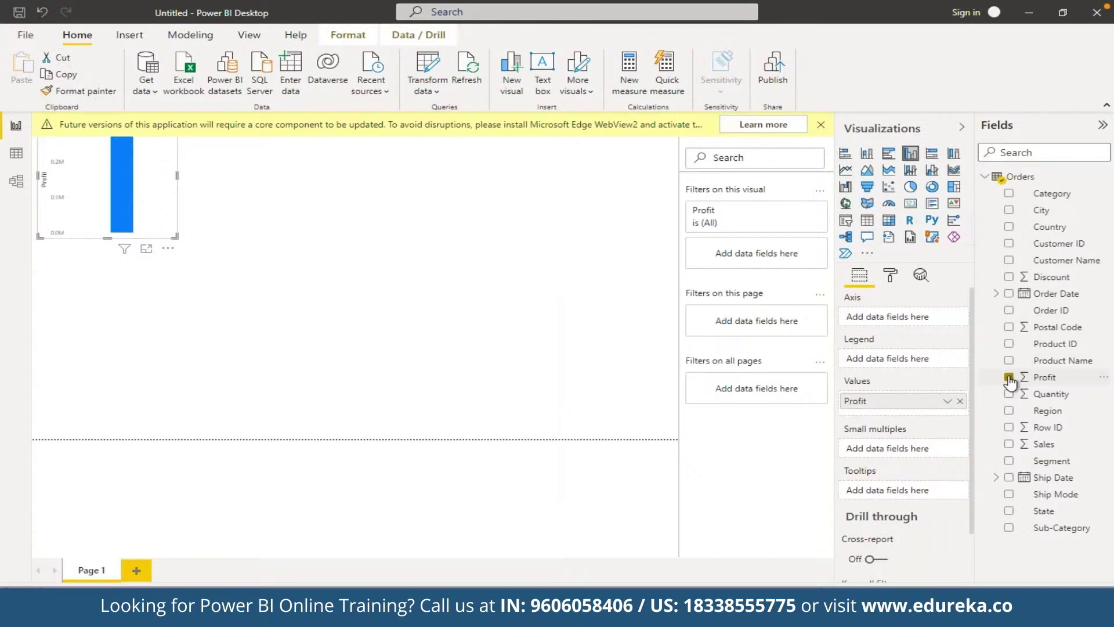
click(1009, 294)
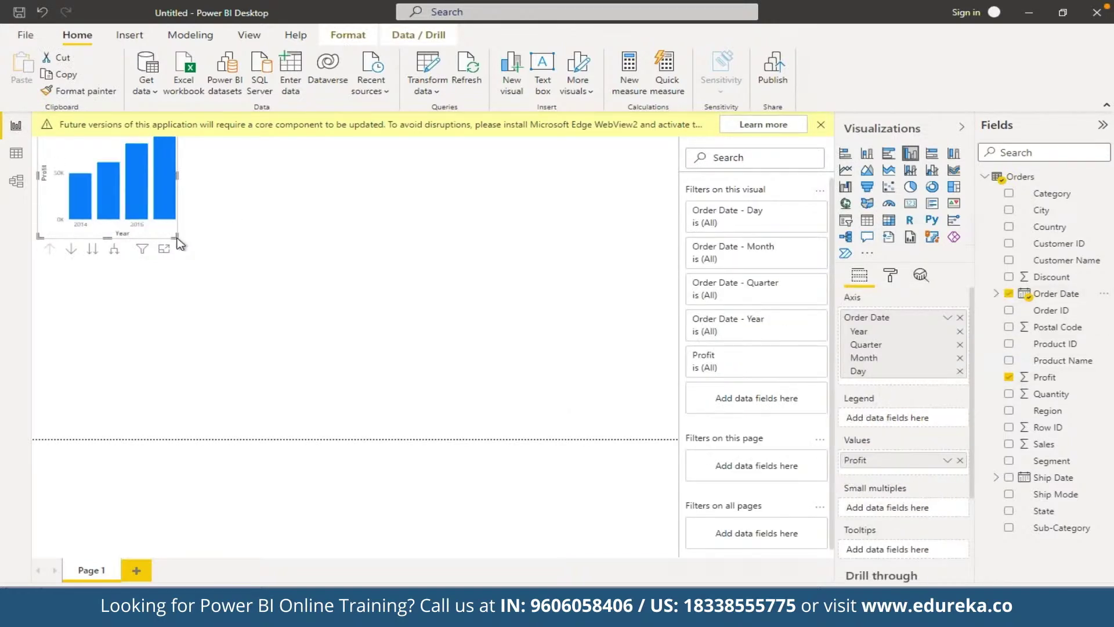
- Enlarge the Profit by Year column chart, move it toward the page centre, and dismiss the WebView2 notification
drag(177, 239, 421, 379)
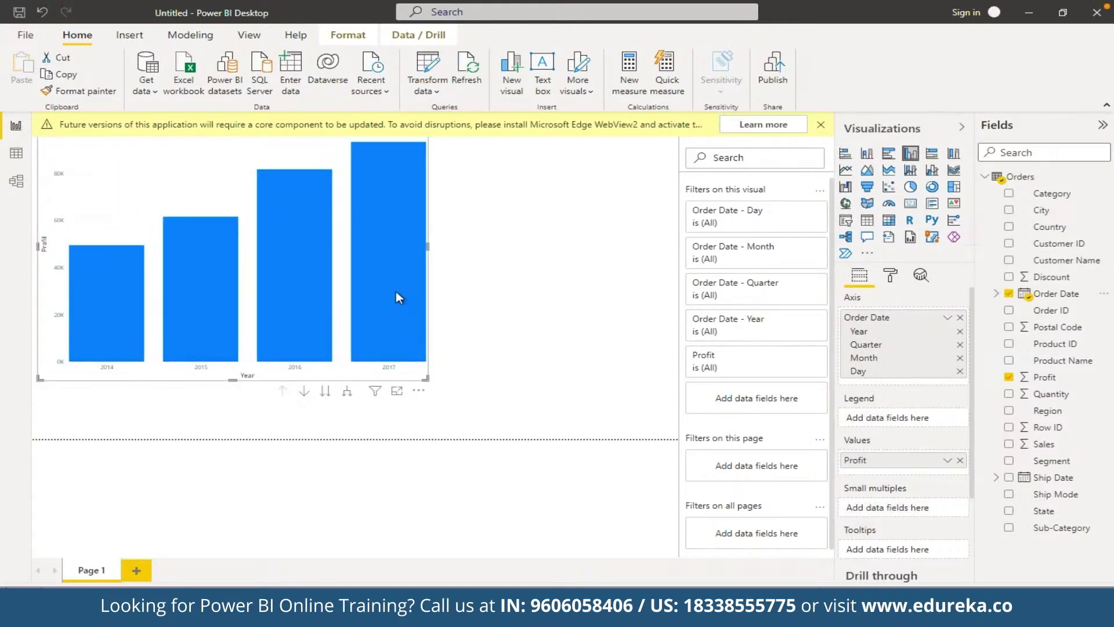
drag(450, 331, 514, 320)
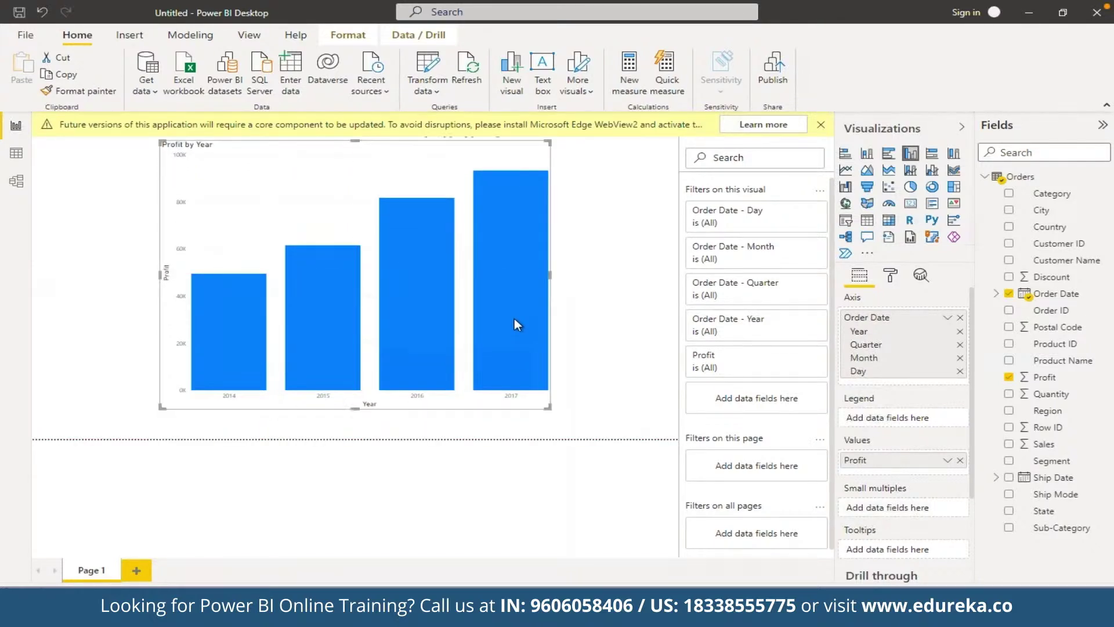
click(822, 124)
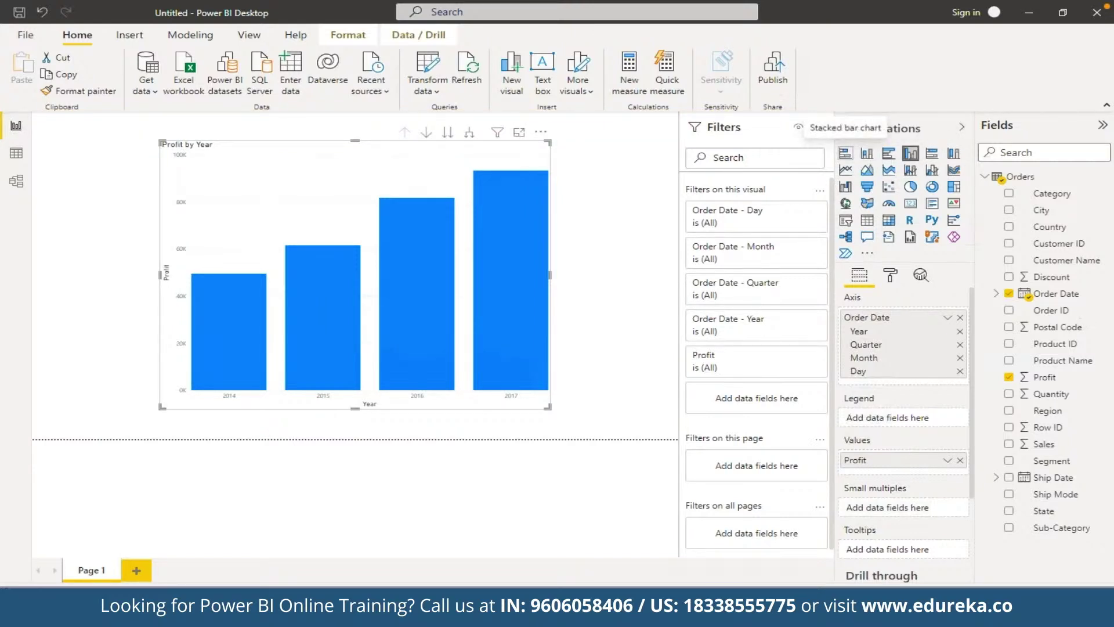
- Try the Profit by Year visual as stacked bar, stacked column and pie charts, and settle on a line chart
click(846, 154)
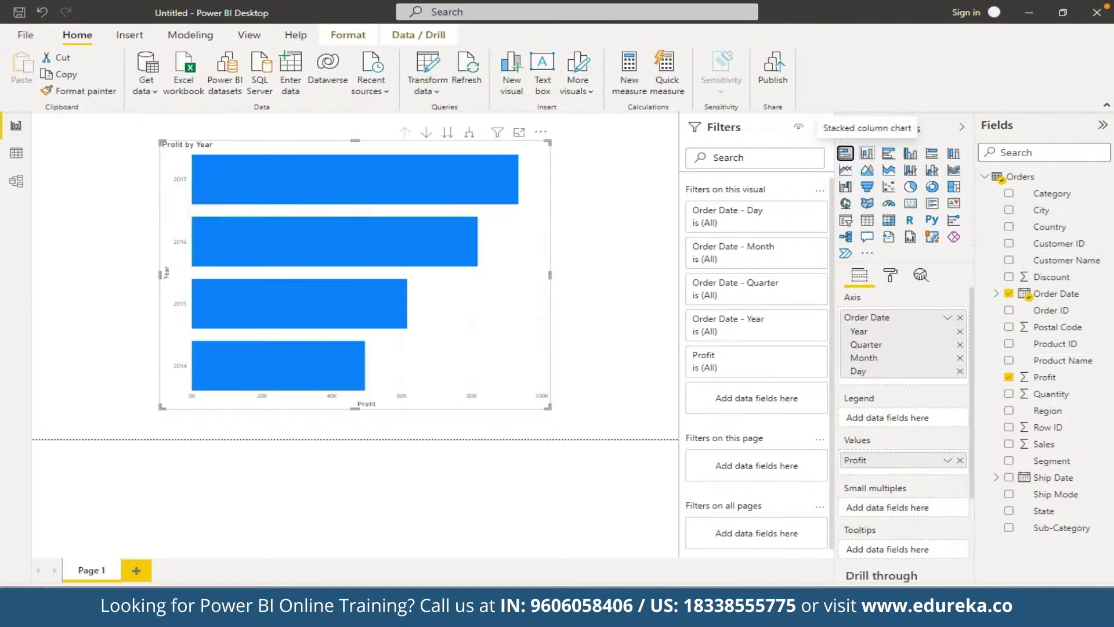
click(866, 153)
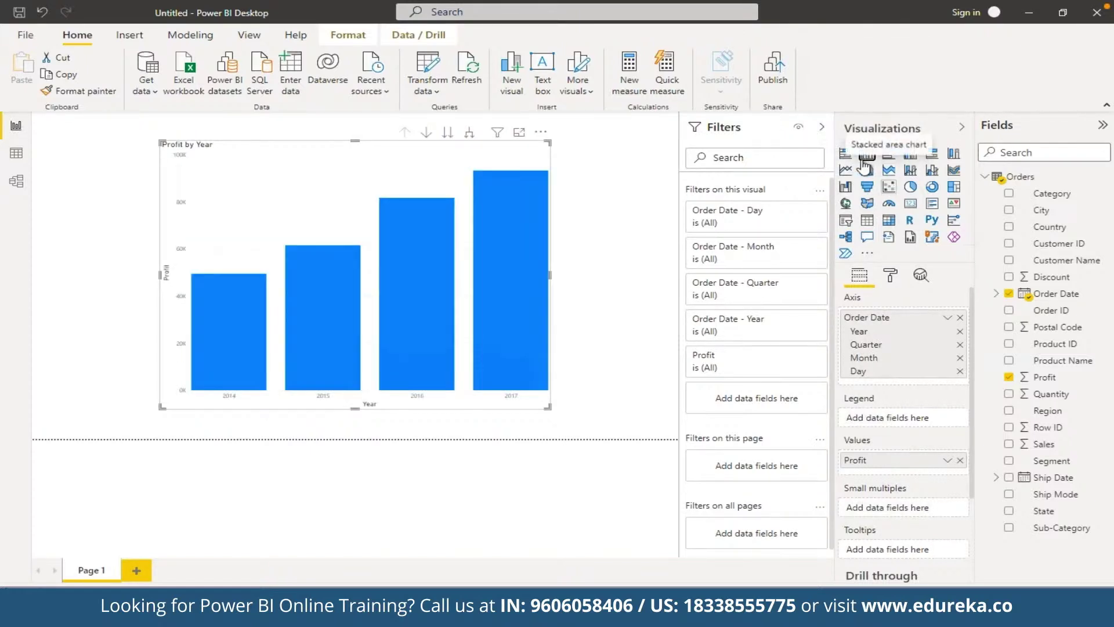
click(846, 169)
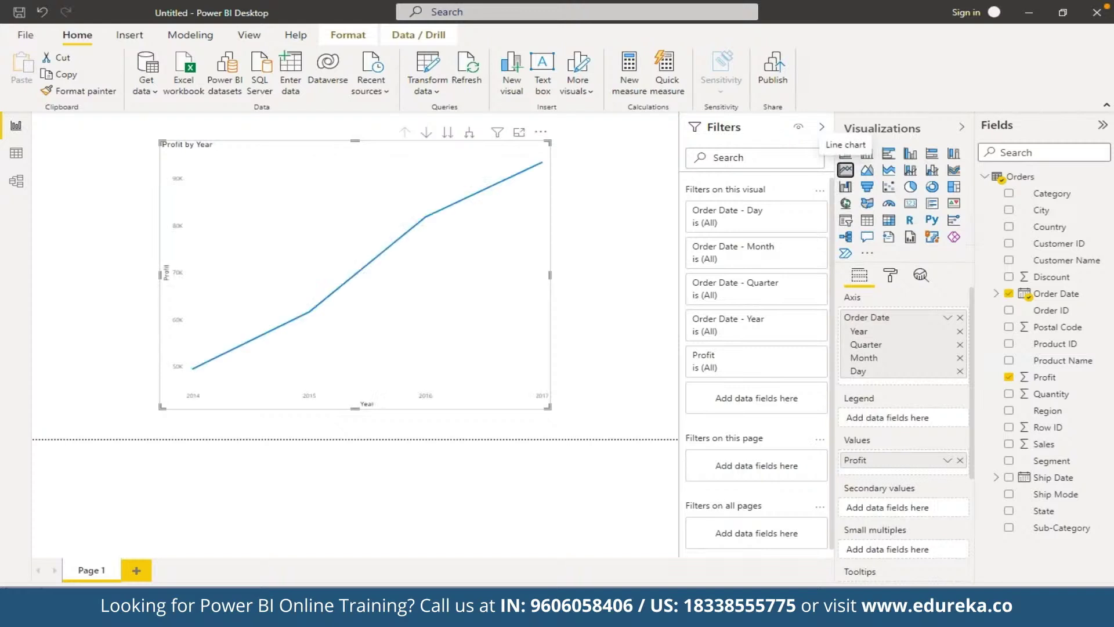
click(910, 187)
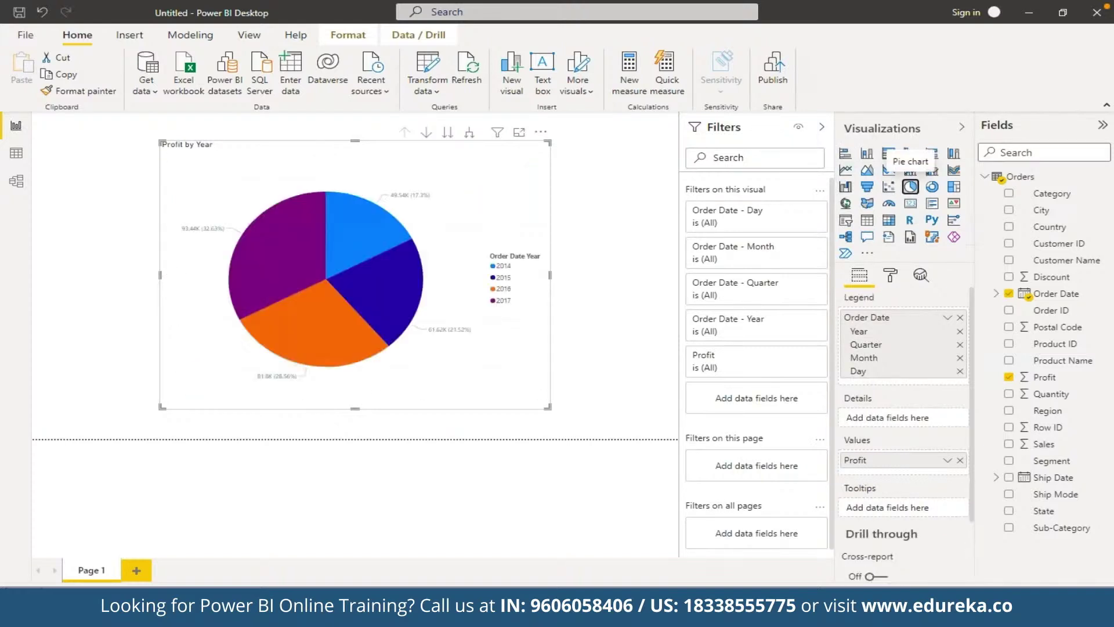
click(847, 174)
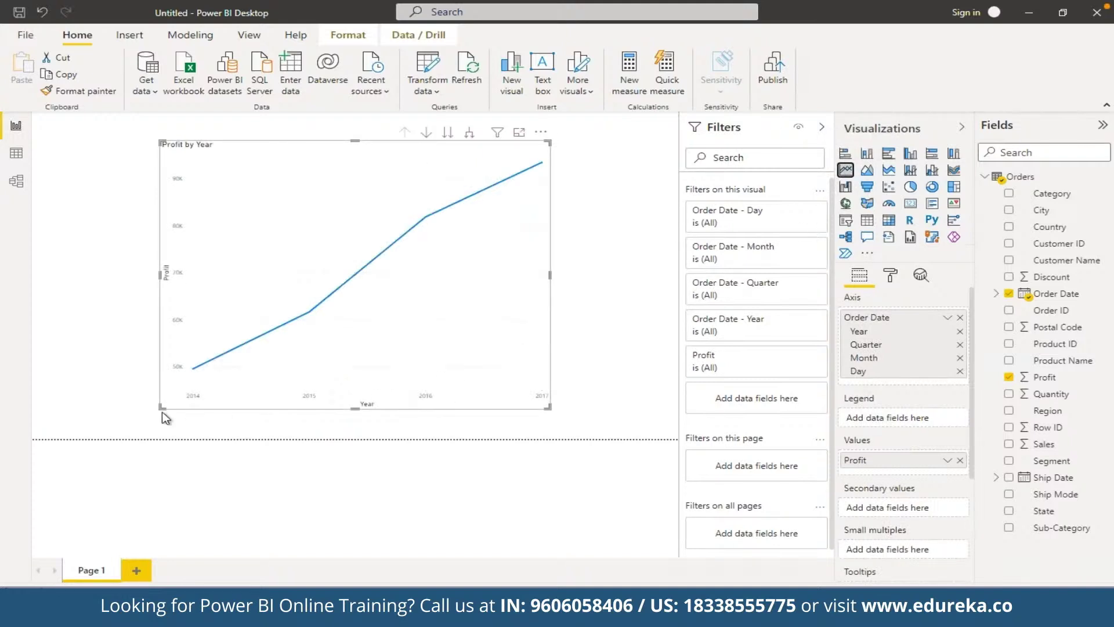
- Stretch the Profit by Year line chart across the full width of the page and down to its lower edge
drag(161, 410, 33, 432)
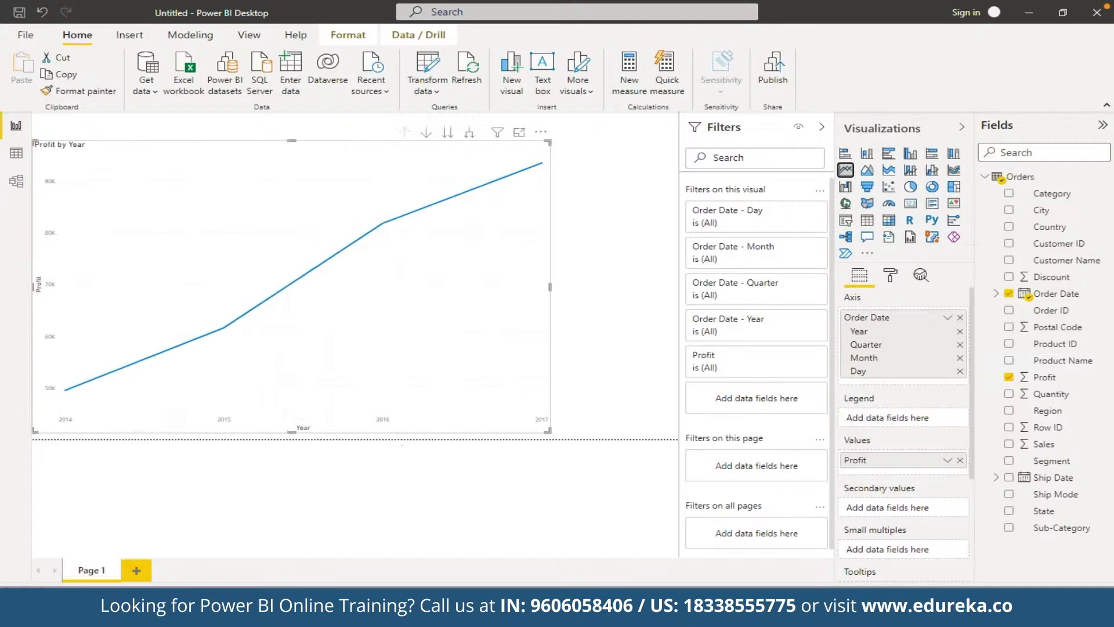
drag(549, 431, 692, 436)
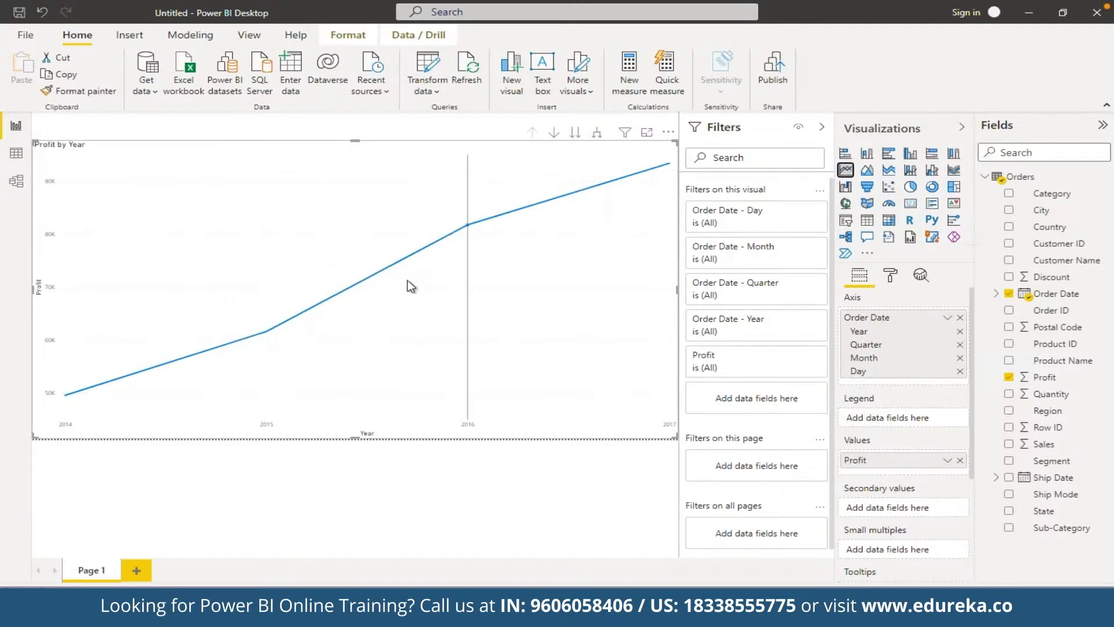
mouse_move(410, 284)
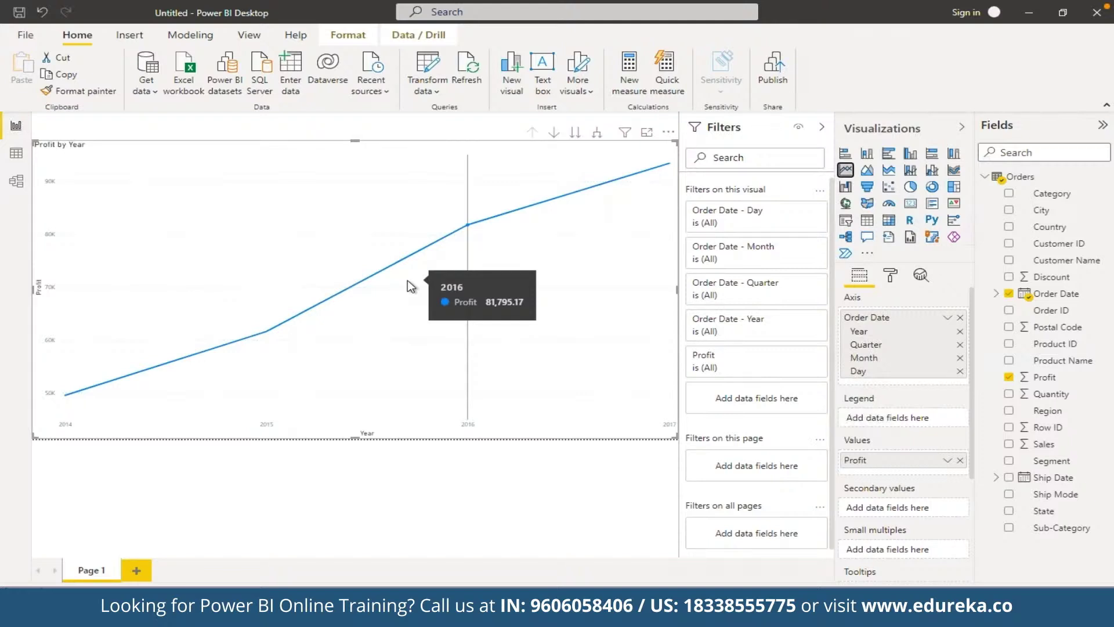
- Remove Year and Quarter from the chart's Order Date hierarchy so that profit is plotted by month
click(998, 295)
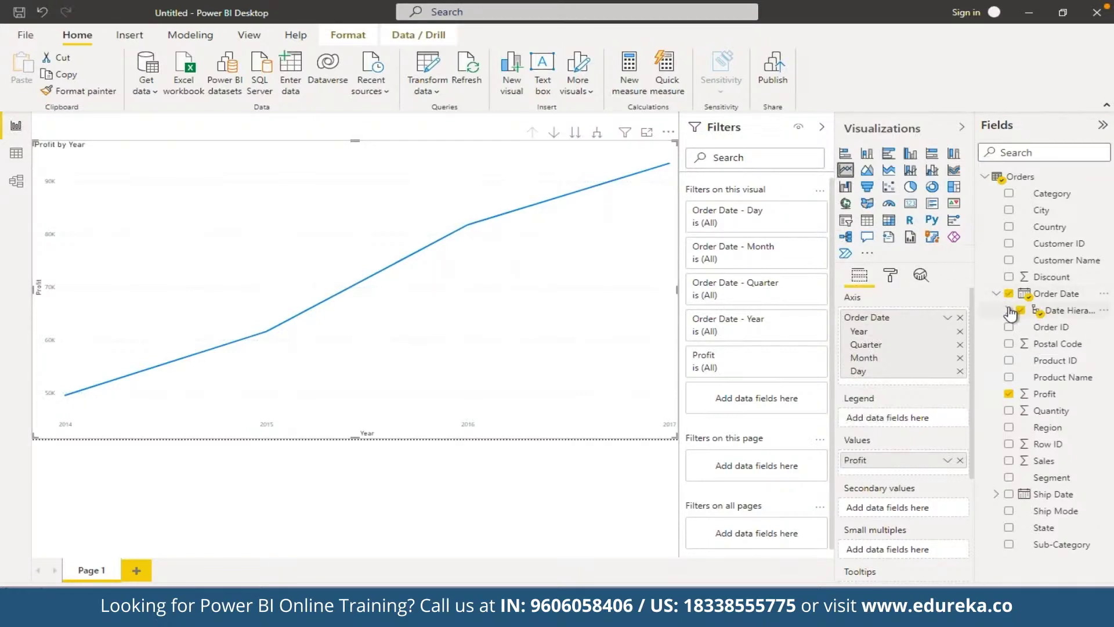
click(1009, 312)
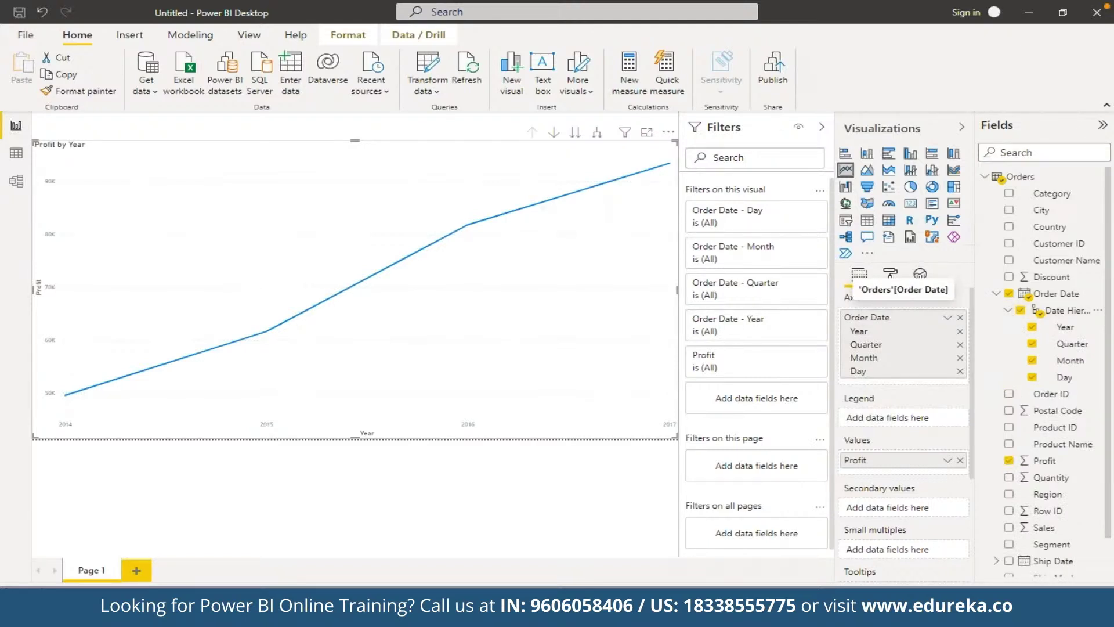
click(1032, 328)
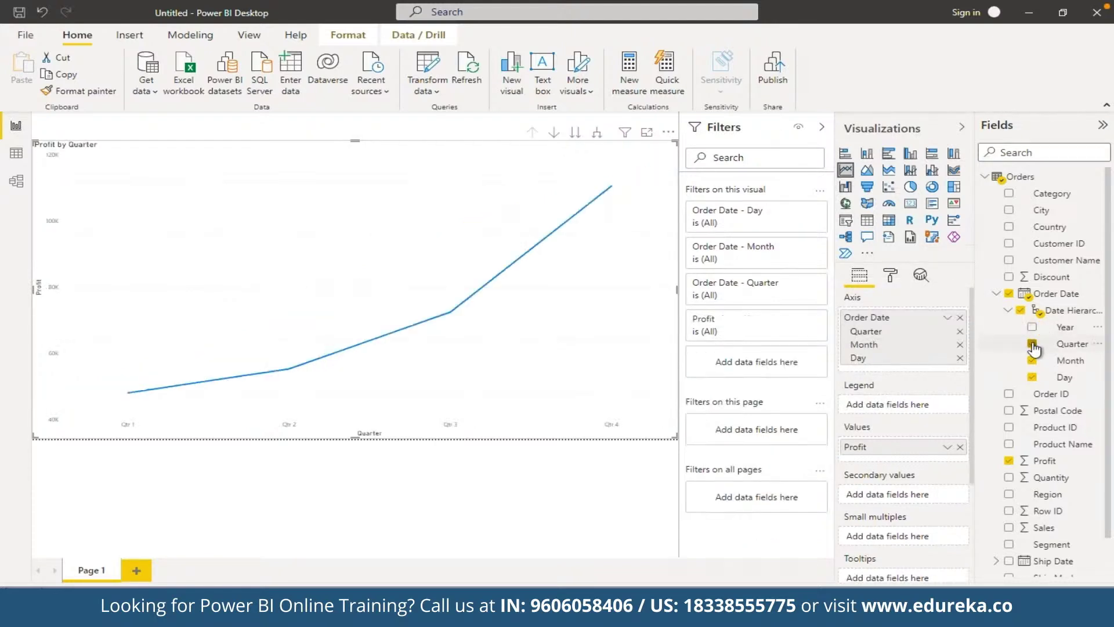
click(1032, 344)
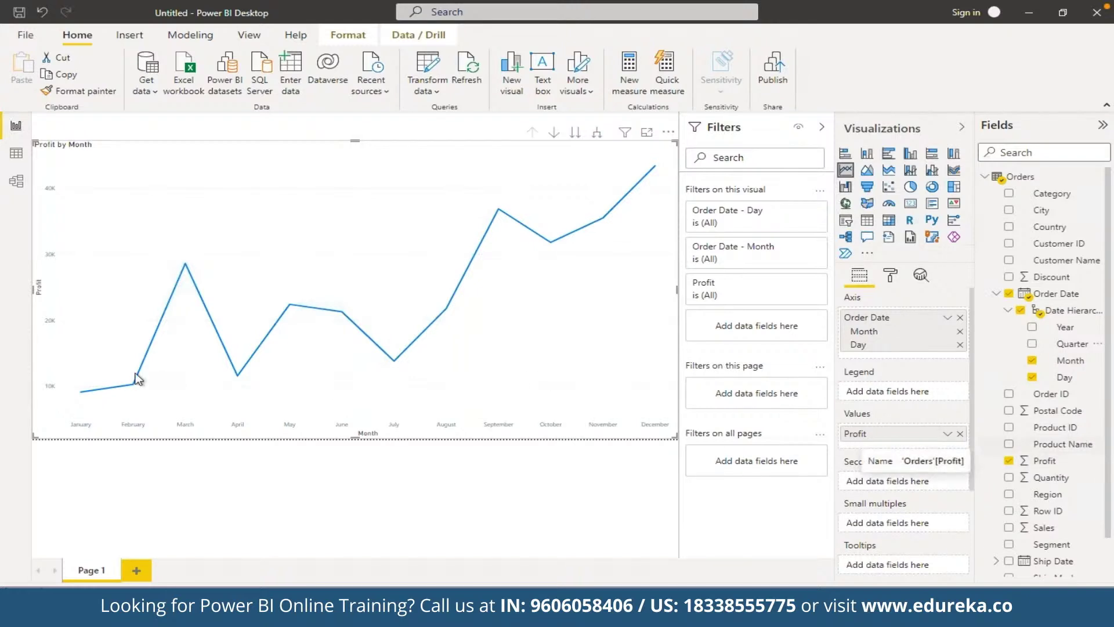
mouse_move(316, 329)
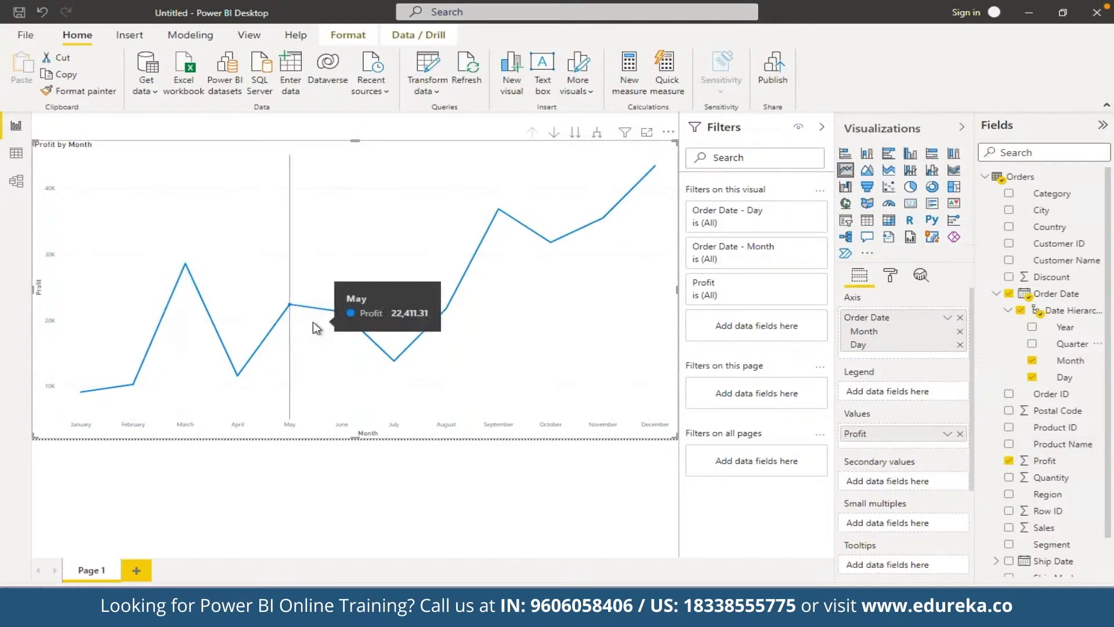
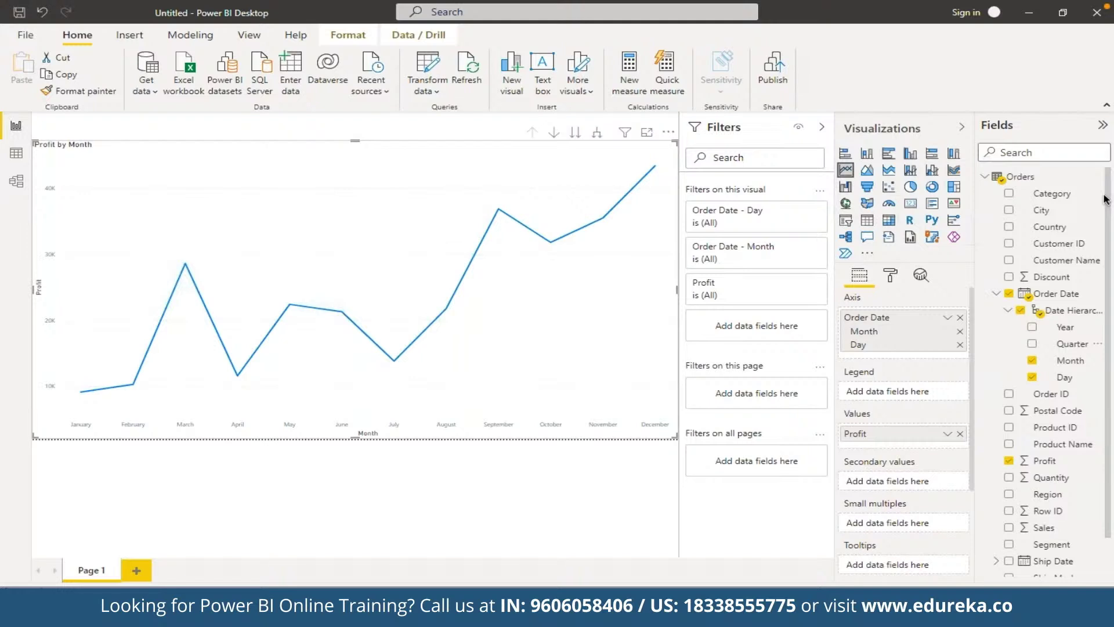
drag(1065, 327, 887, 391)
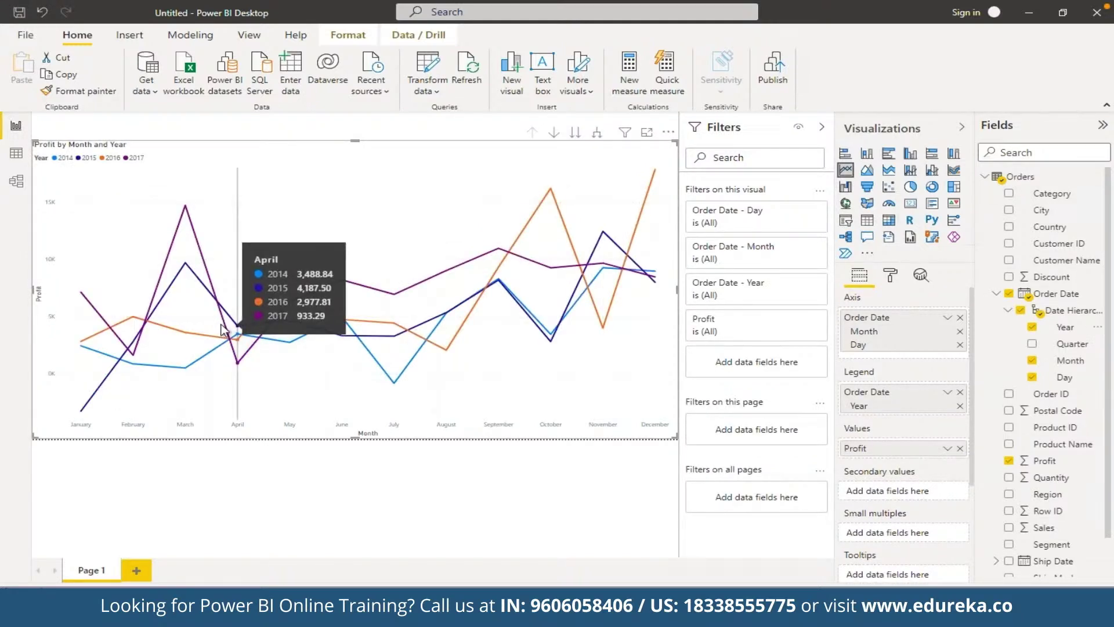
mouse_move(491, 286)
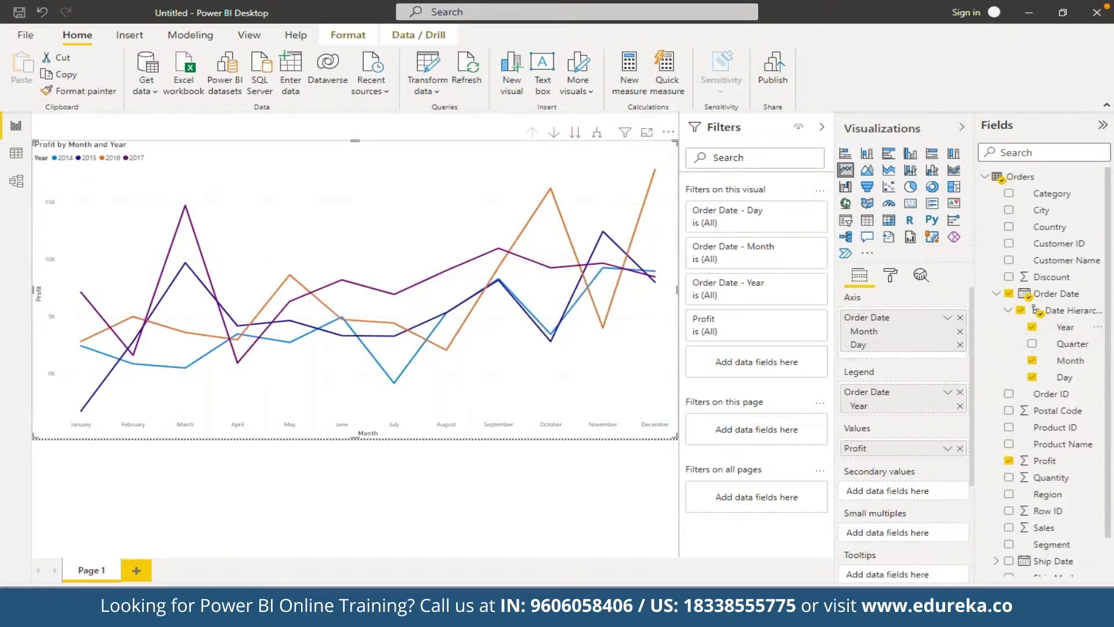
click(961, 392)
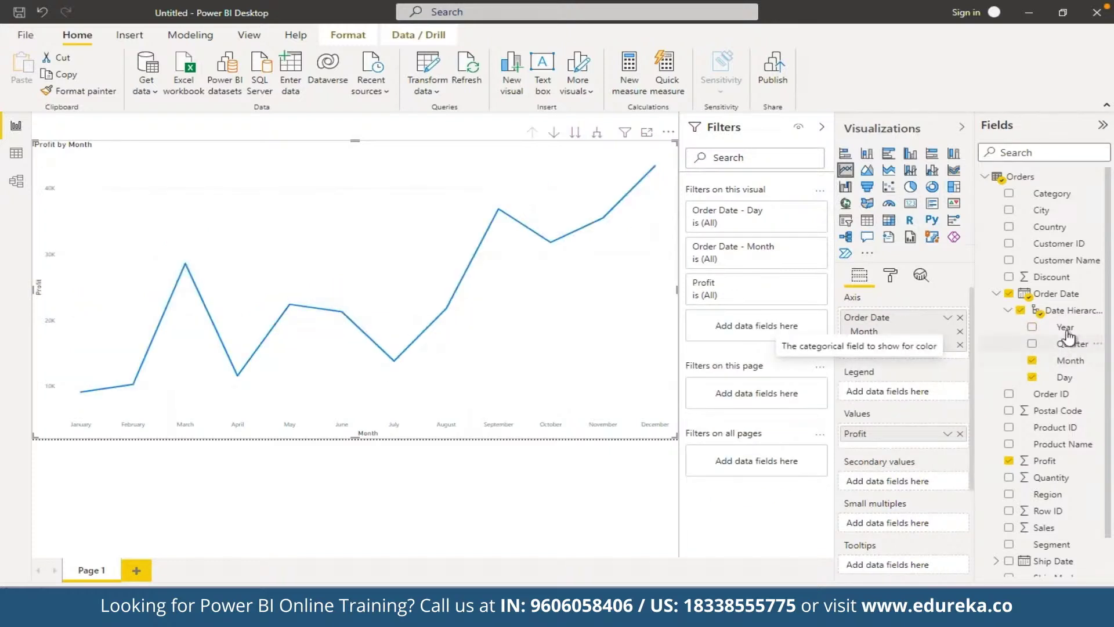
- Use the Order Date Year as the line chart's legend and inspect the monthly profit values for each year
drag(1068, 335, 904, 392)
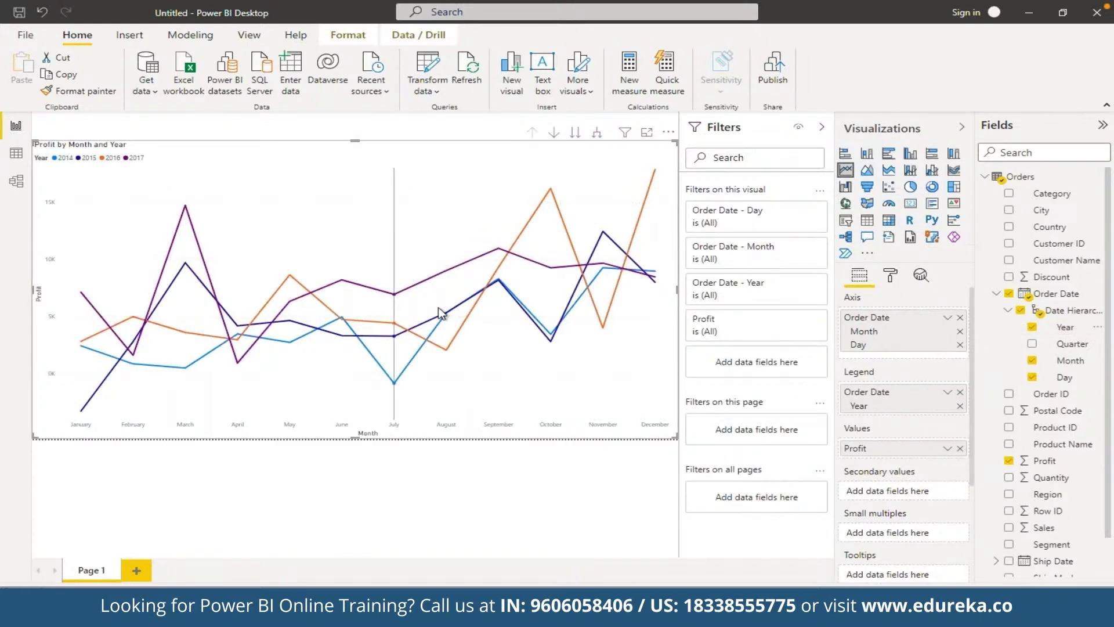
mouse_move(439, 308)
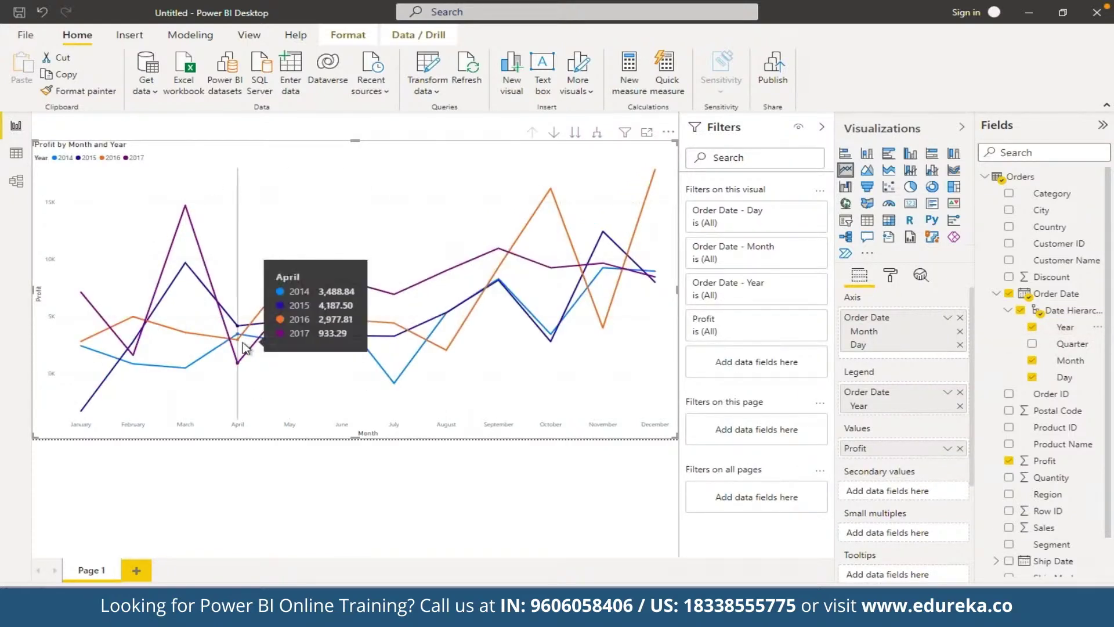
mouse_move(243, 306)
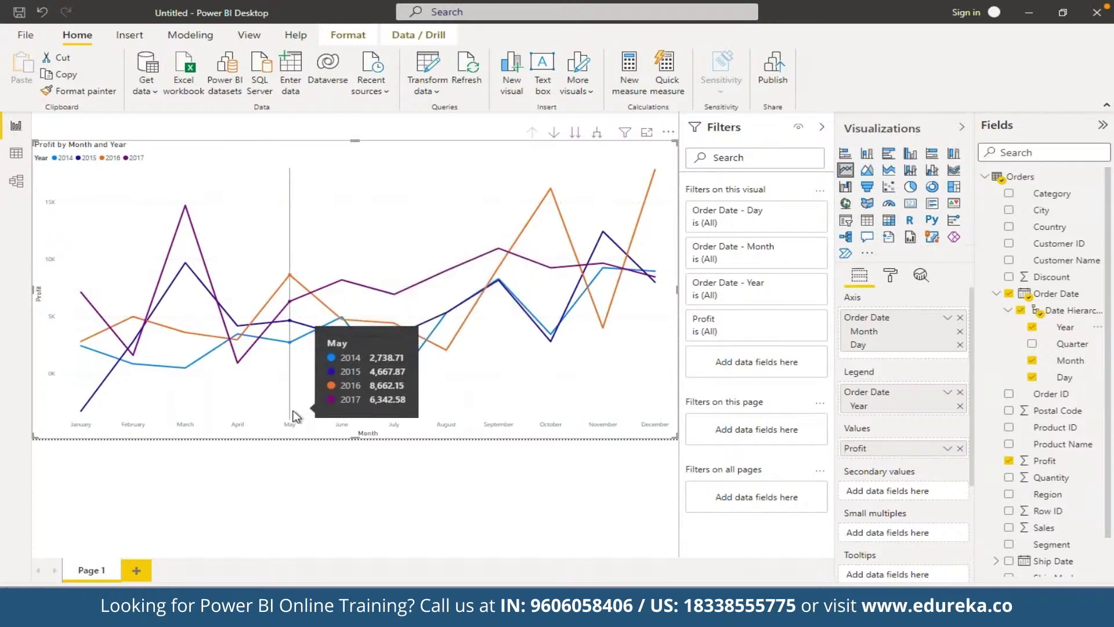
- Add a new report page and create a clustered column chart of Profit by Ship Mode on it
click(138, 566)
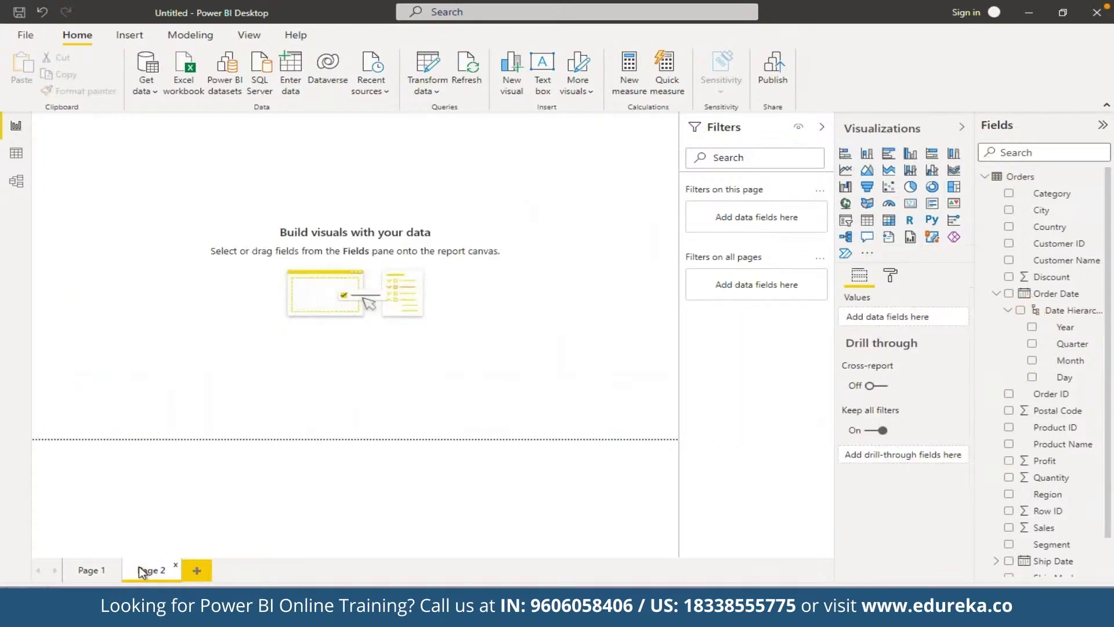
click(1009, 463)
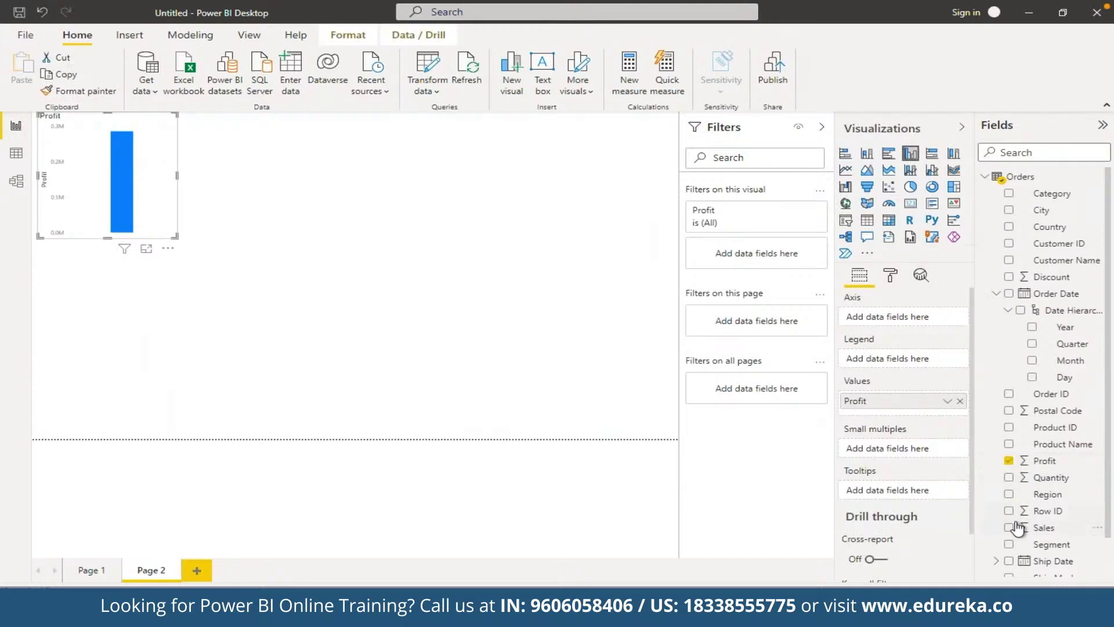
scroll(1017, 528, down, 2)
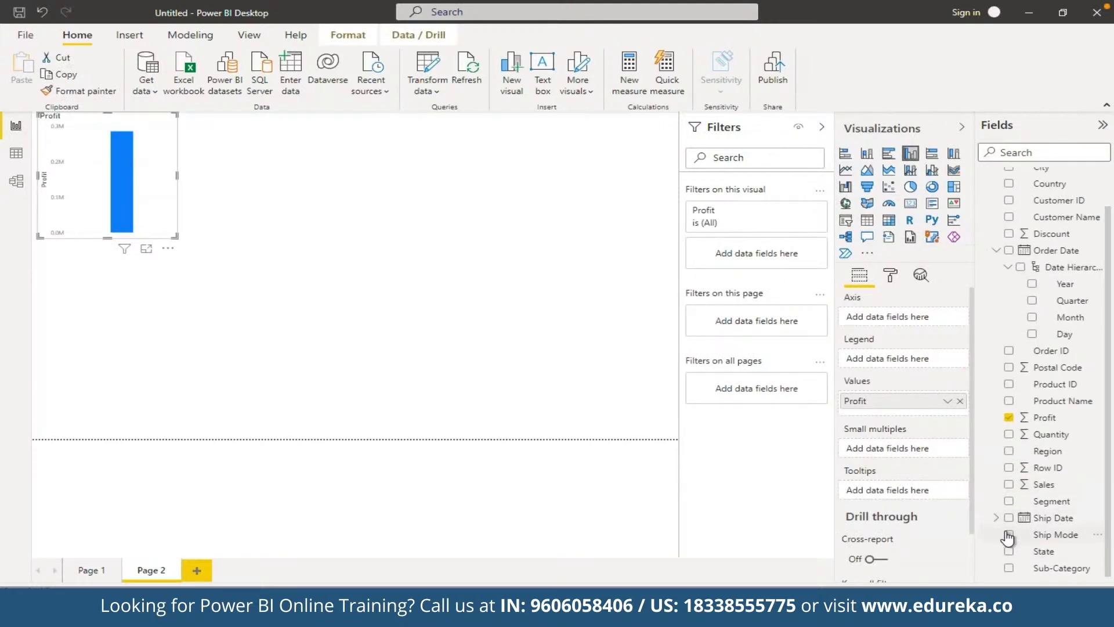
click(1008, 535)
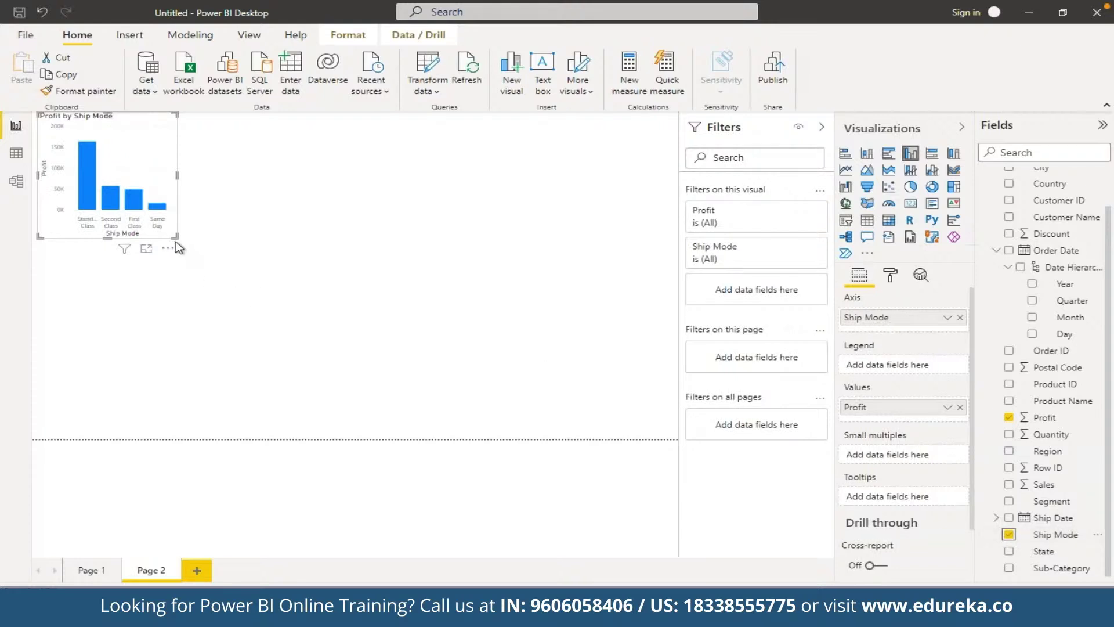
- Enlarge the Profit by Ship Mode chart to the page's full height and just over half its width, and inspect each ship mode's profit
drag(174, 235, 397, 443)
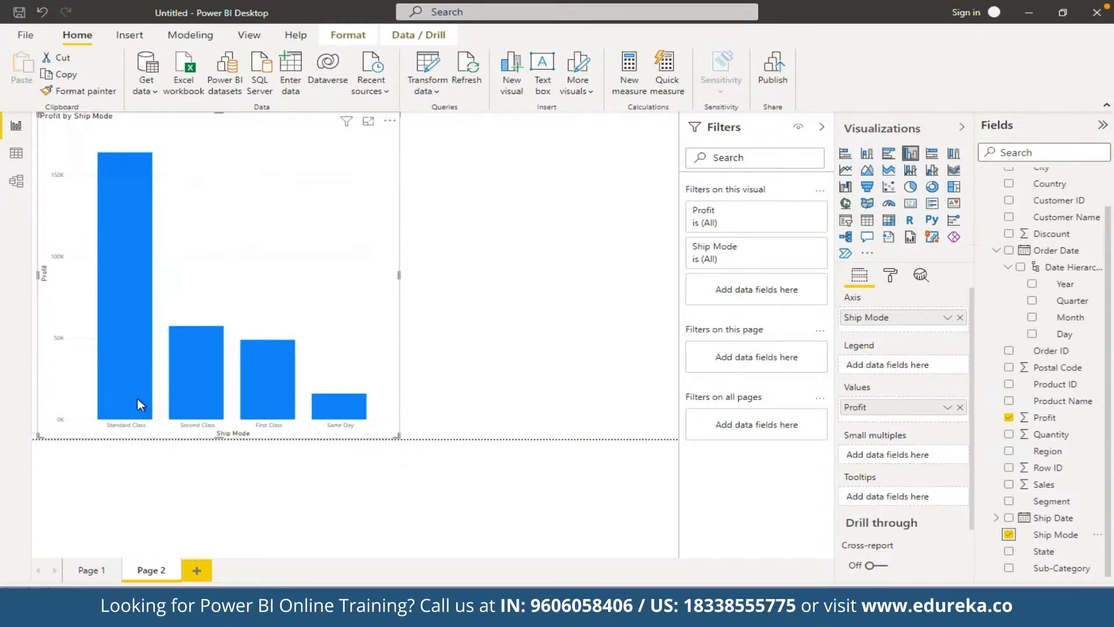
mouse_move(137, 397)
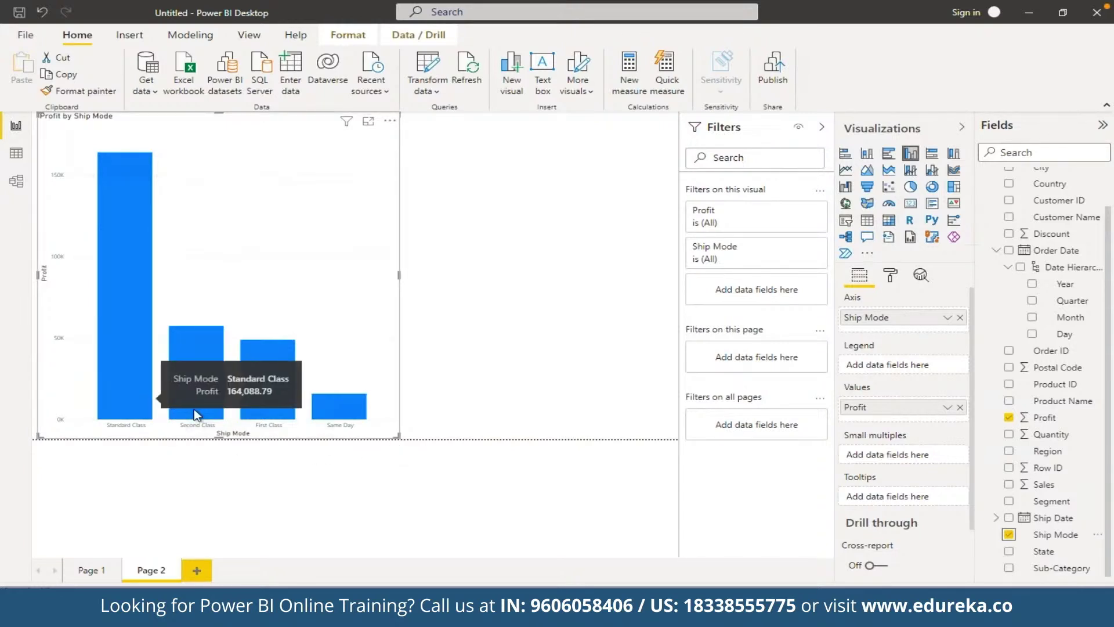
mouse_move(195, 413)
mouse_move(264, 369)
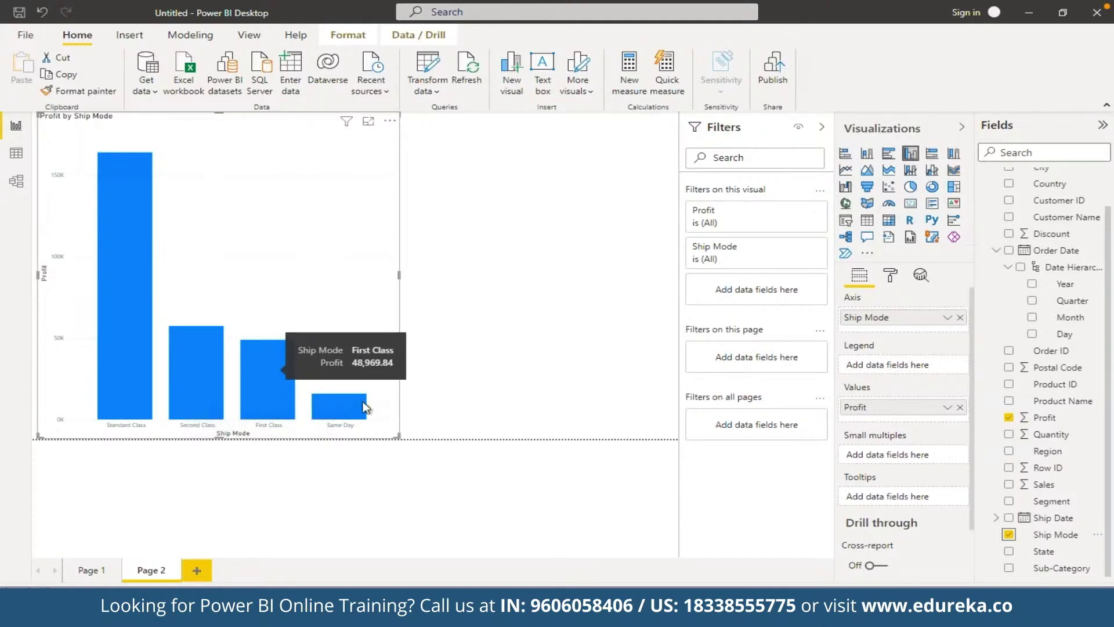
mouse_move(364, 405)
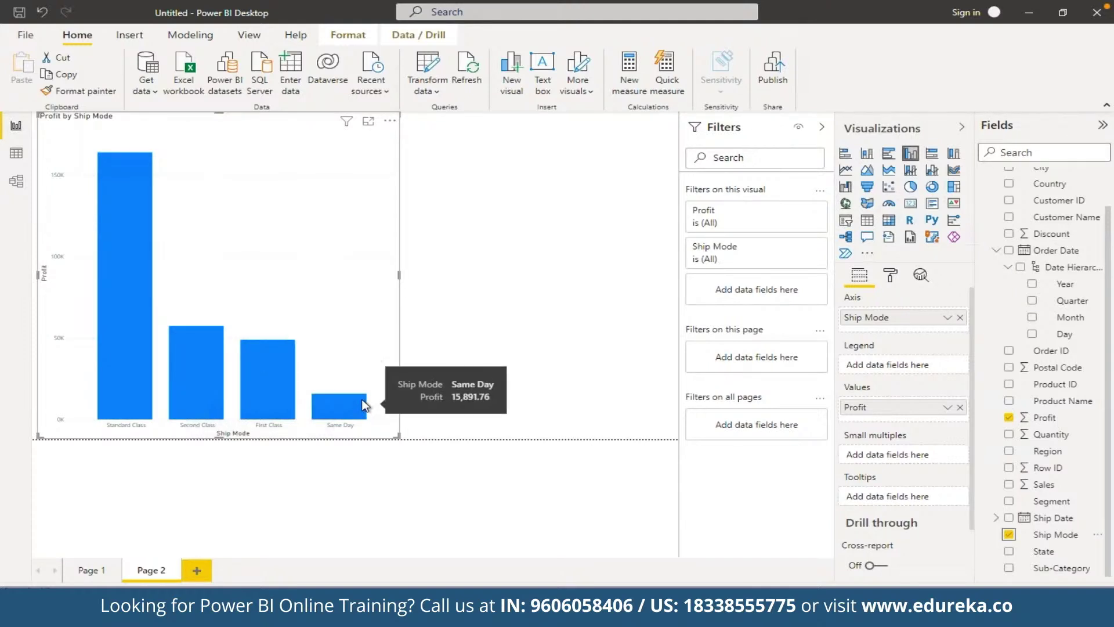
- Add a Profit by Segment donut chart beside the column chart and shorten it to the upper half of the page
click(431, 450)
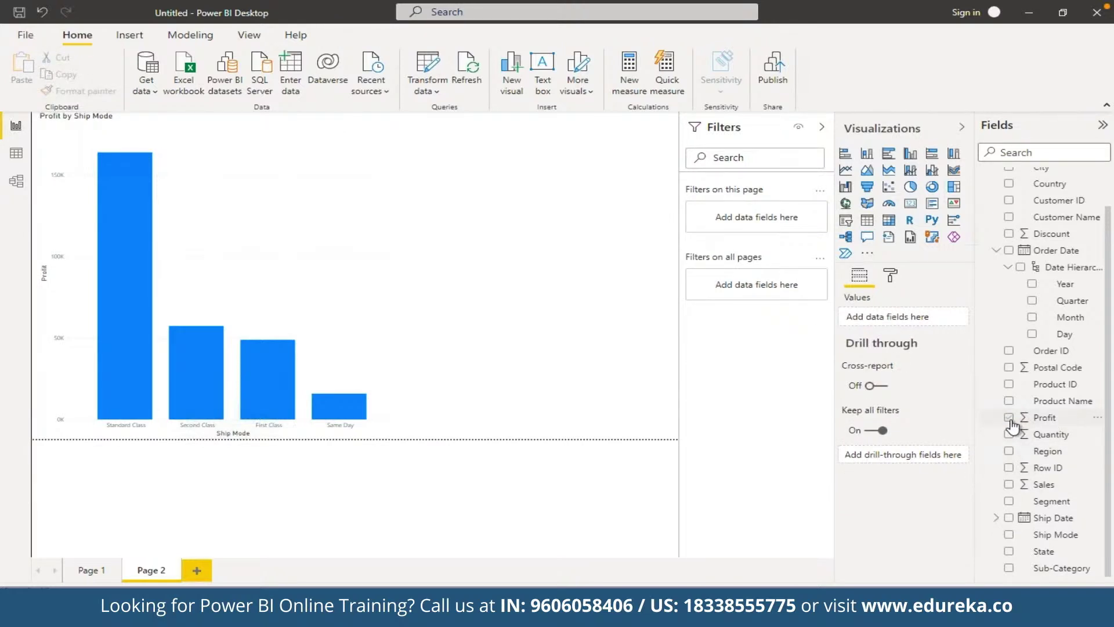
click(1009, 418)
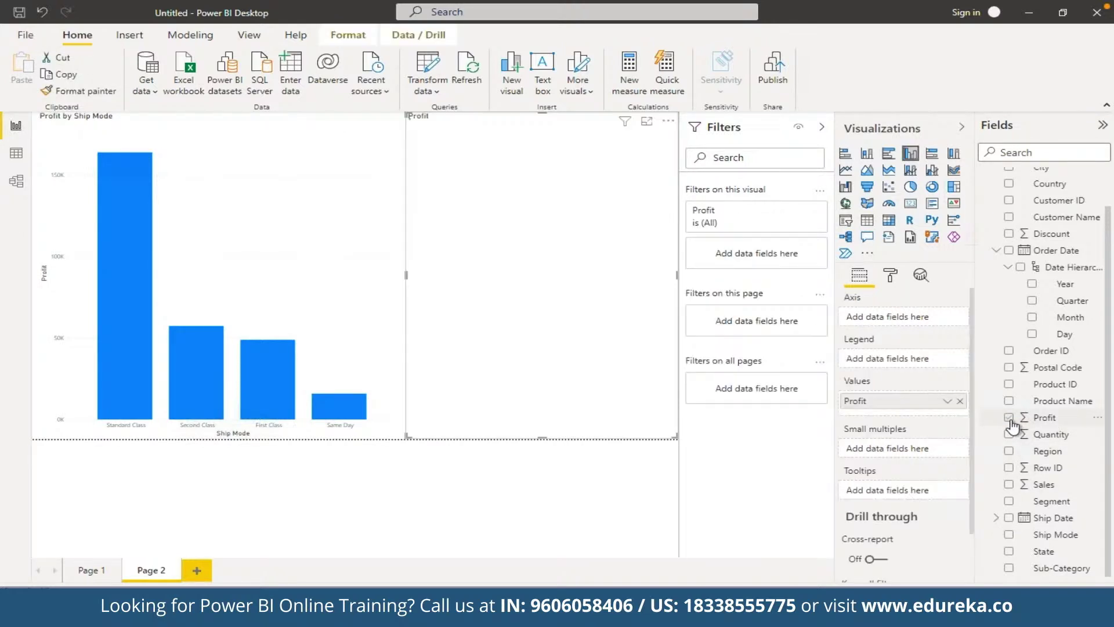
click(1009, 502)
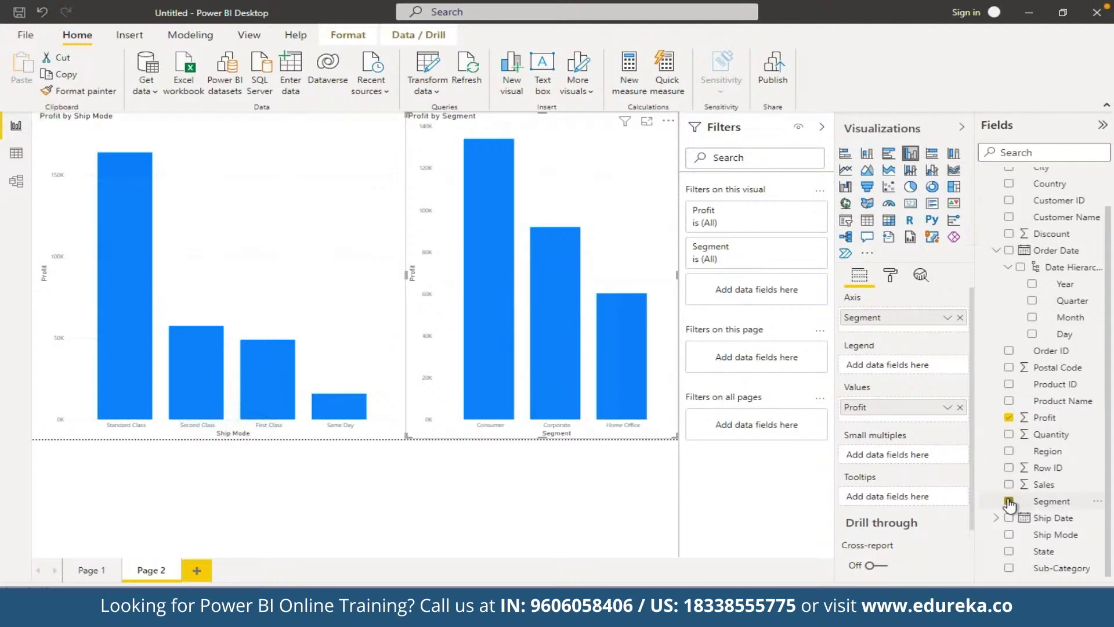
click(932, 187)
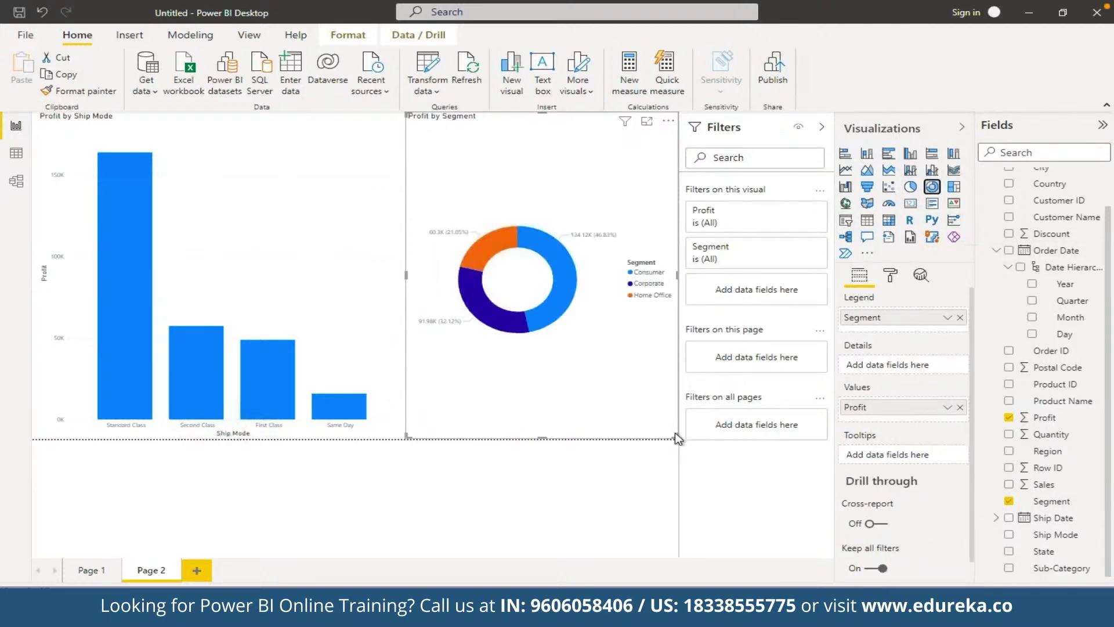
drag(664, 366, 676, 273)
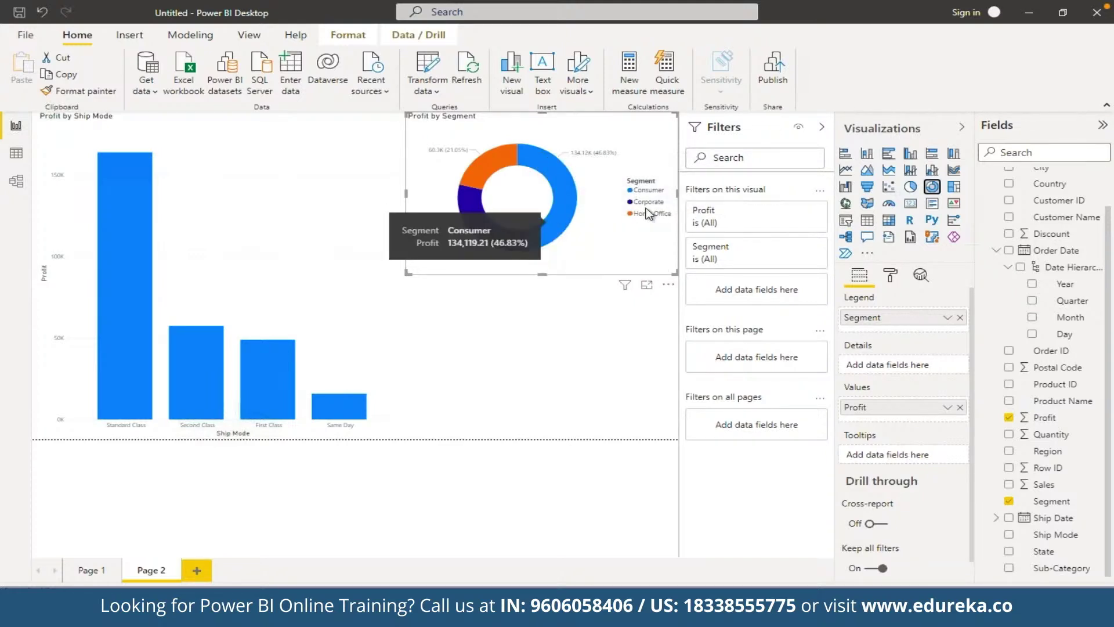
- Add a Profit by Sub-Category treemap in the free space below the donut chart
key(Escape)
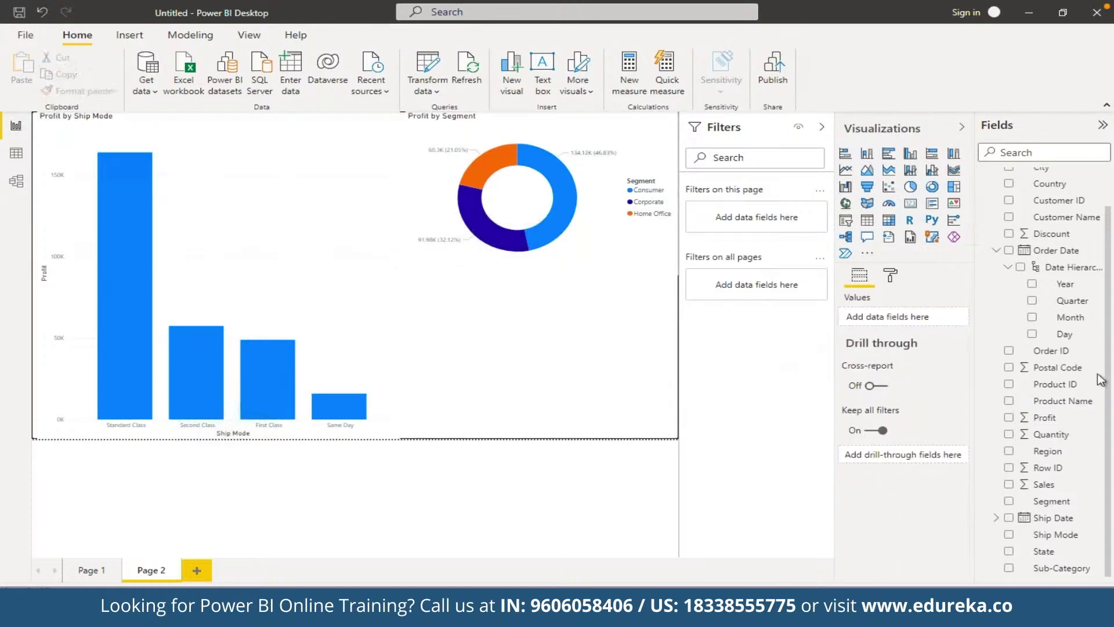
click(1010, 418)
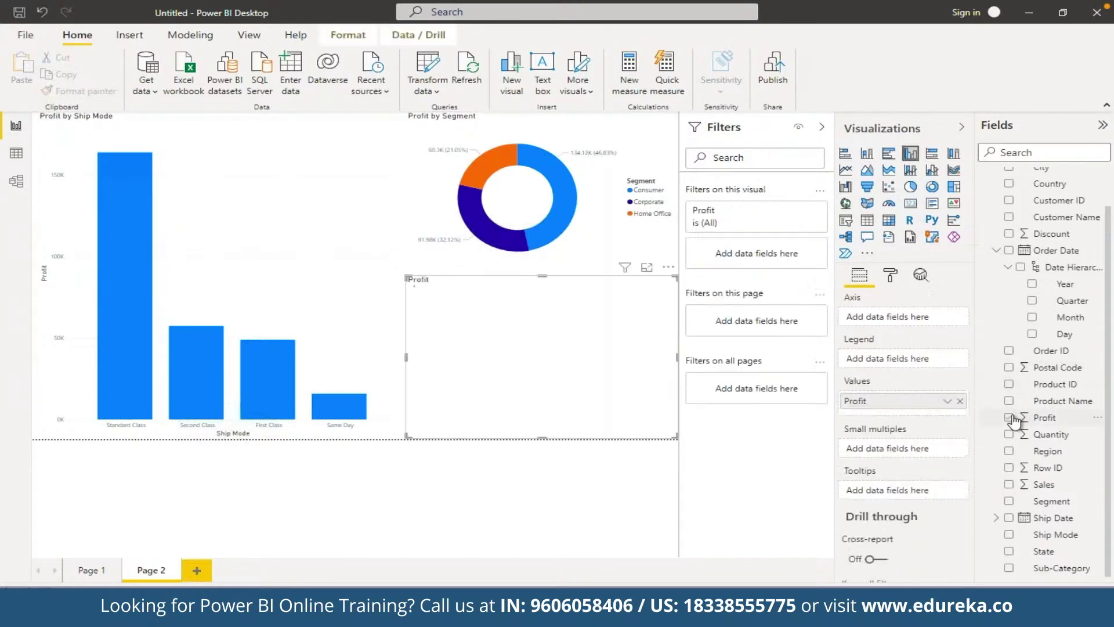
click(1010, 568)
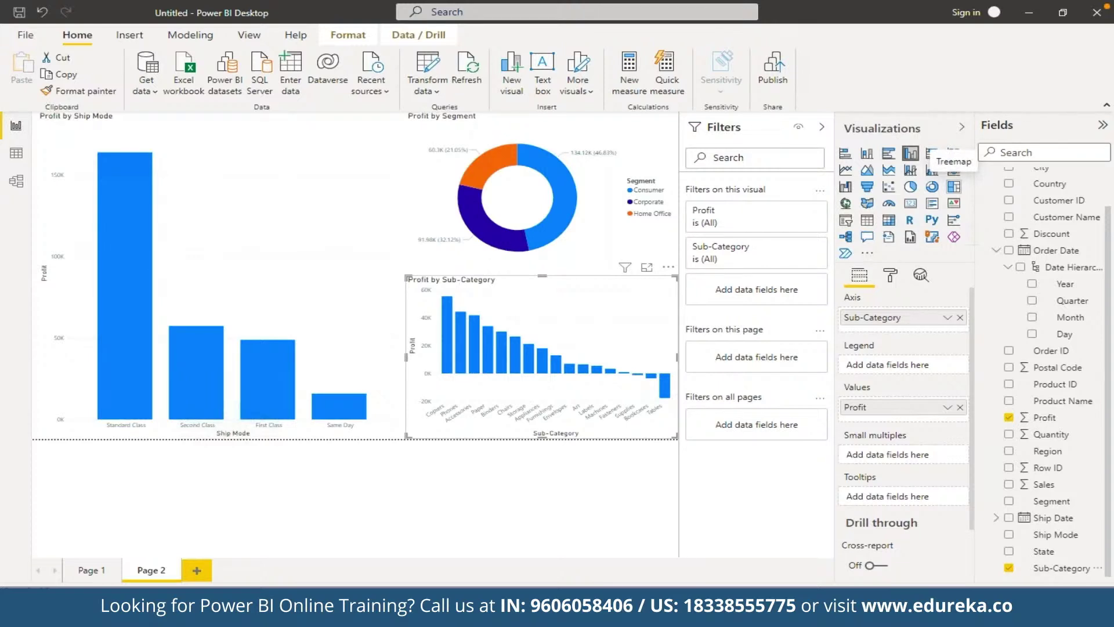
click(952, 191)
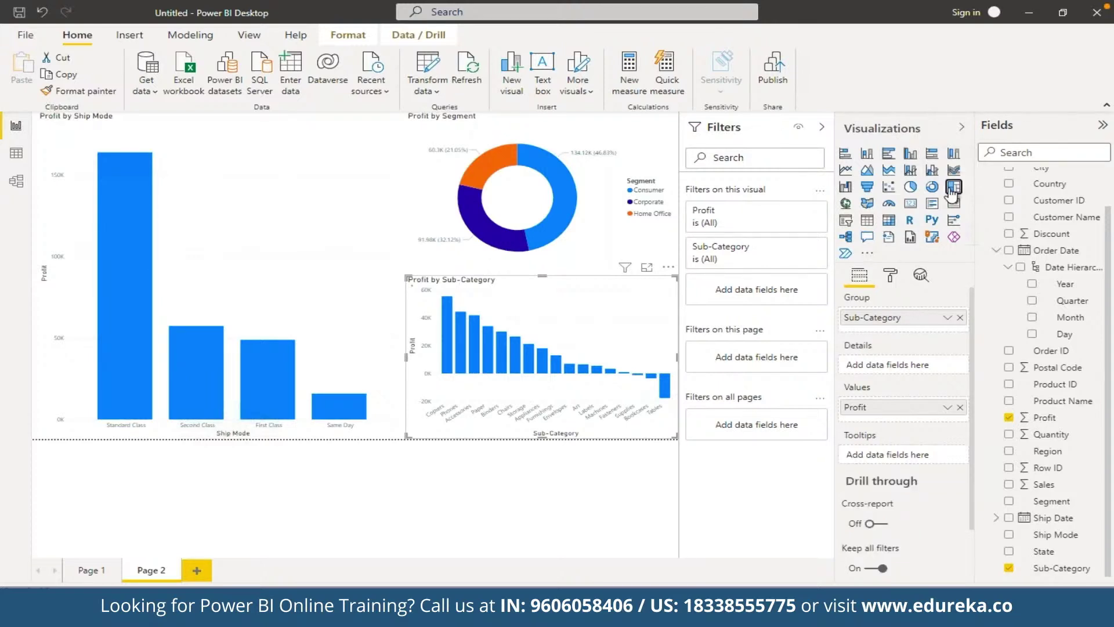
click(591, 488)
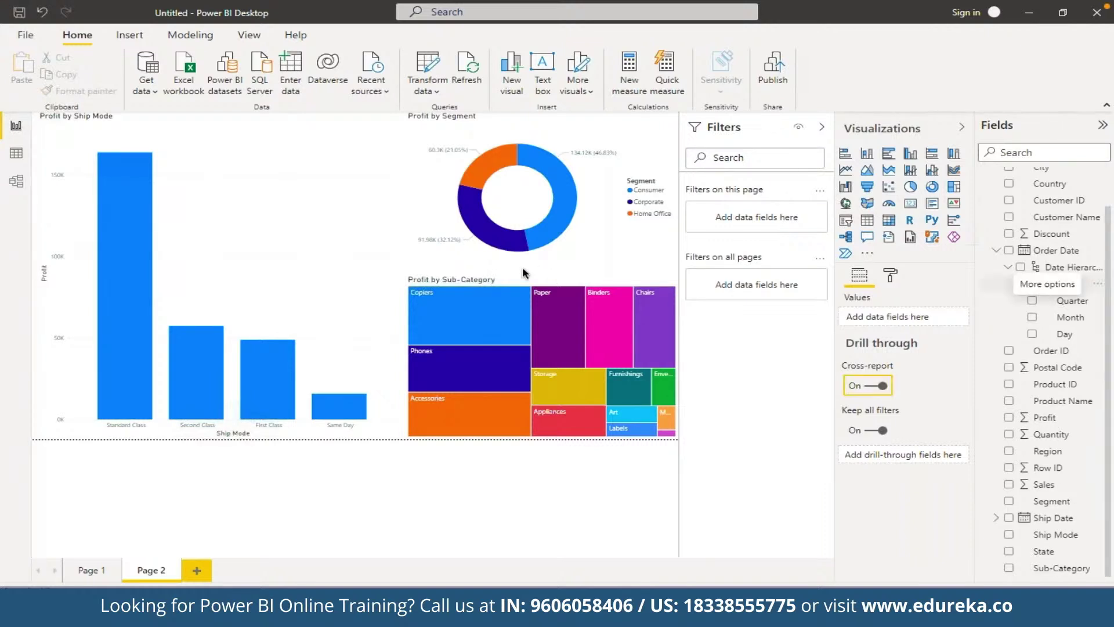
- Turn on cross-report drill-through for Page 2 and add further blank report pages, Page 3 and Page 4
click(876, 385)
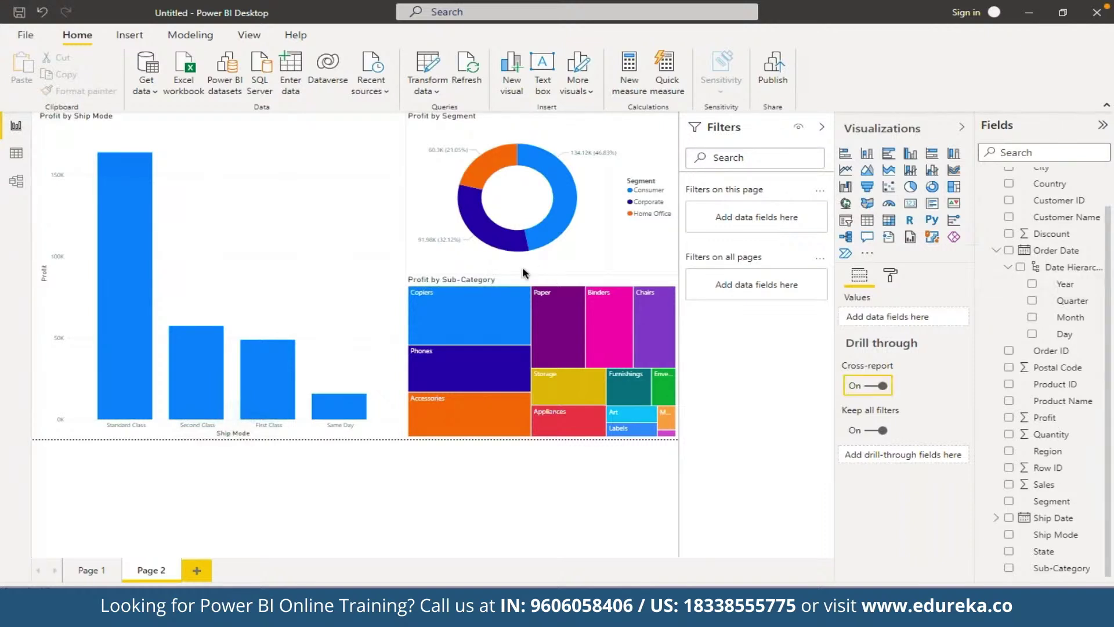
click(197, 569)
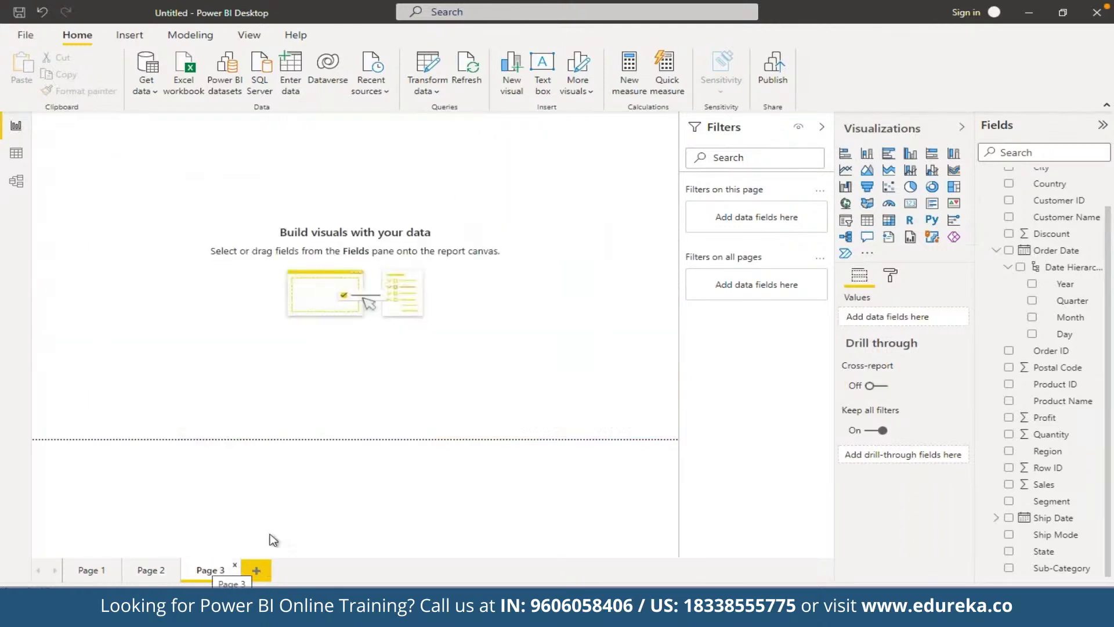
click(146, 572)
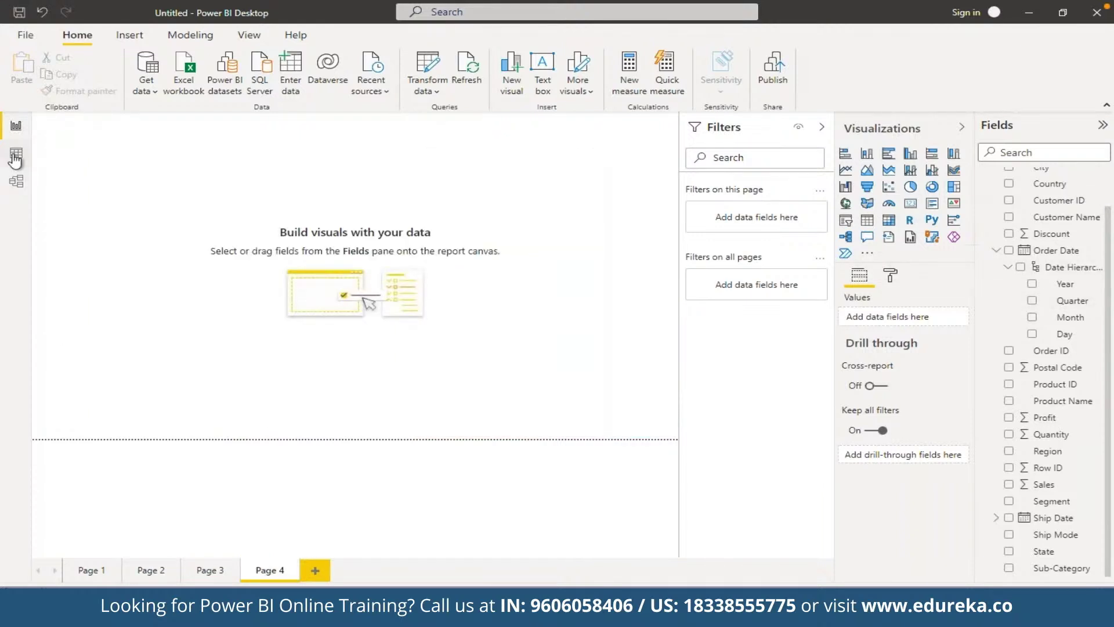
- Look at the Orders table in the data view, and examine its Order ID, Order Date and Ship Date columns in the Power Query Editor
click(16, 153)
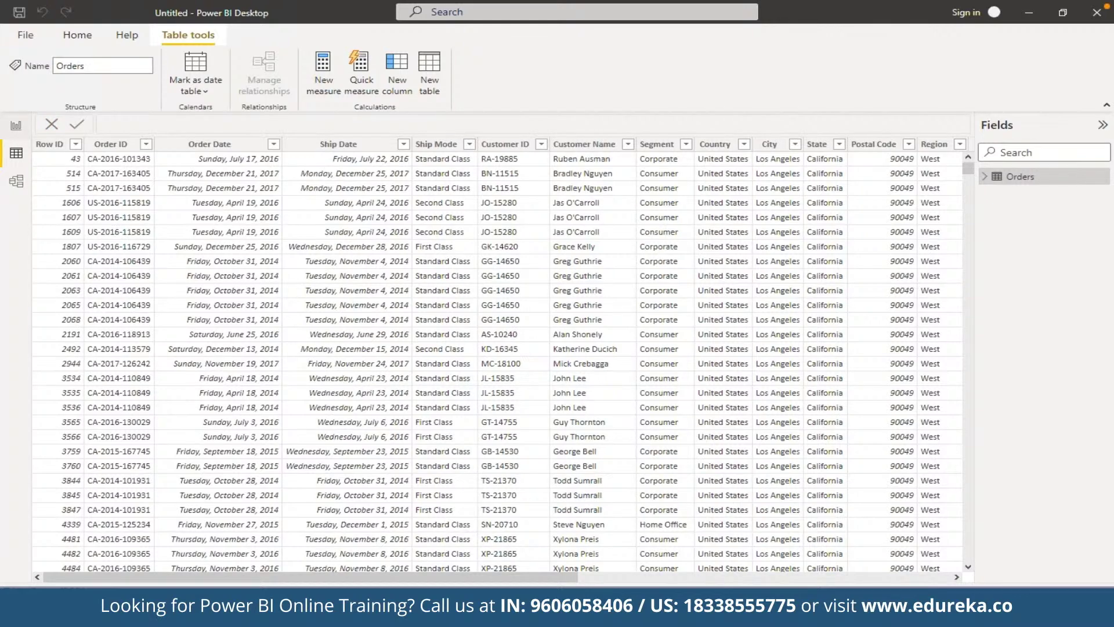
click(15, 126)
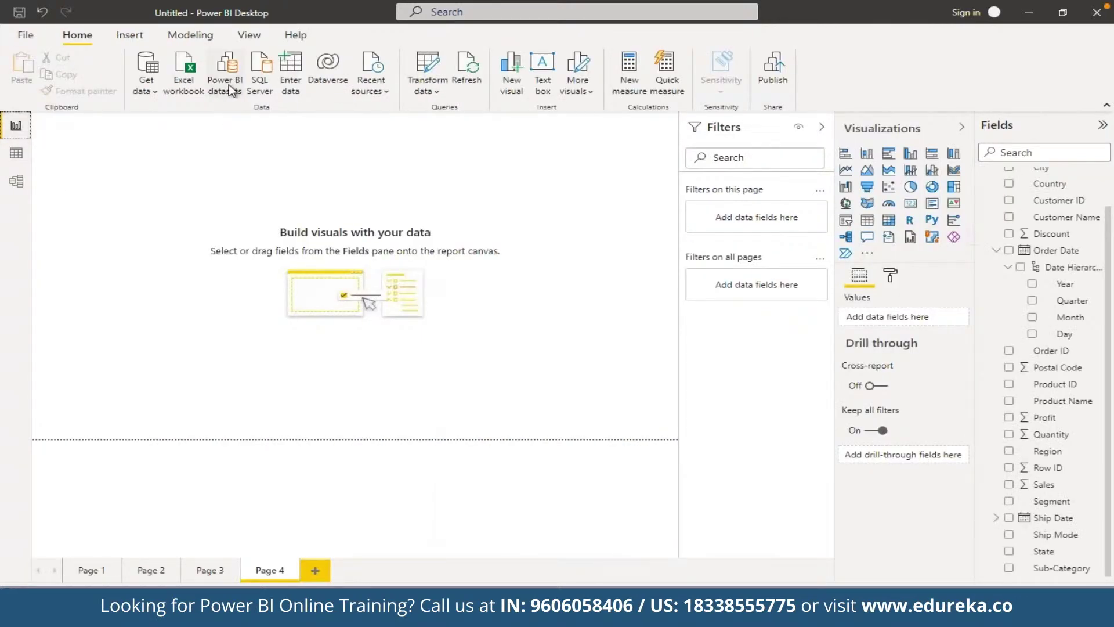
click(436, 77)
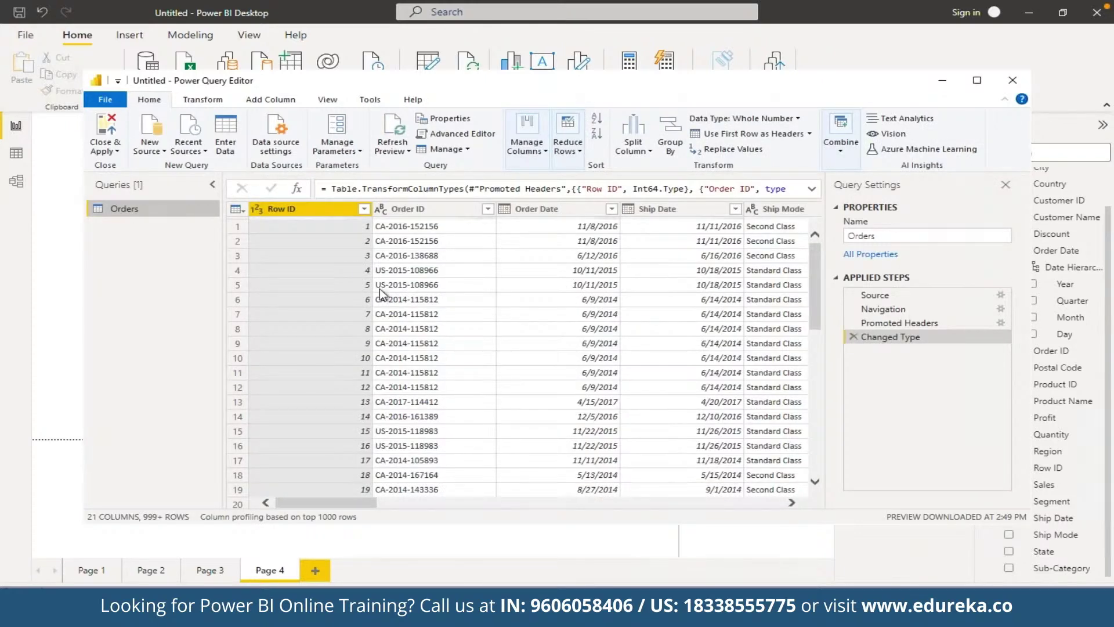
click(474, 274)
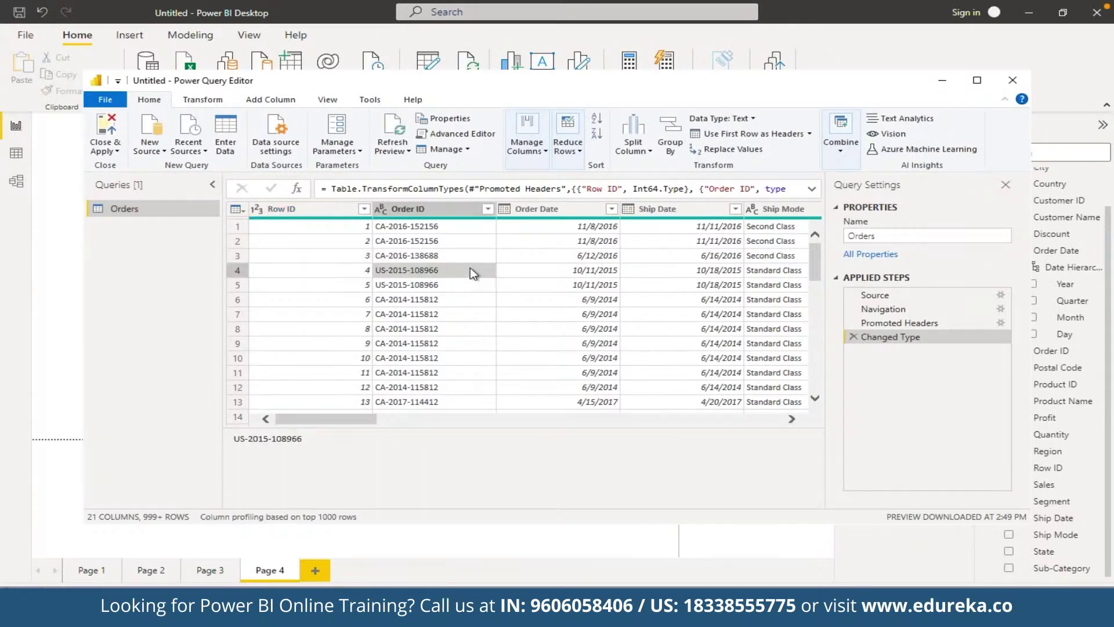
click(550, 213)
ctrl+click(657, 209)
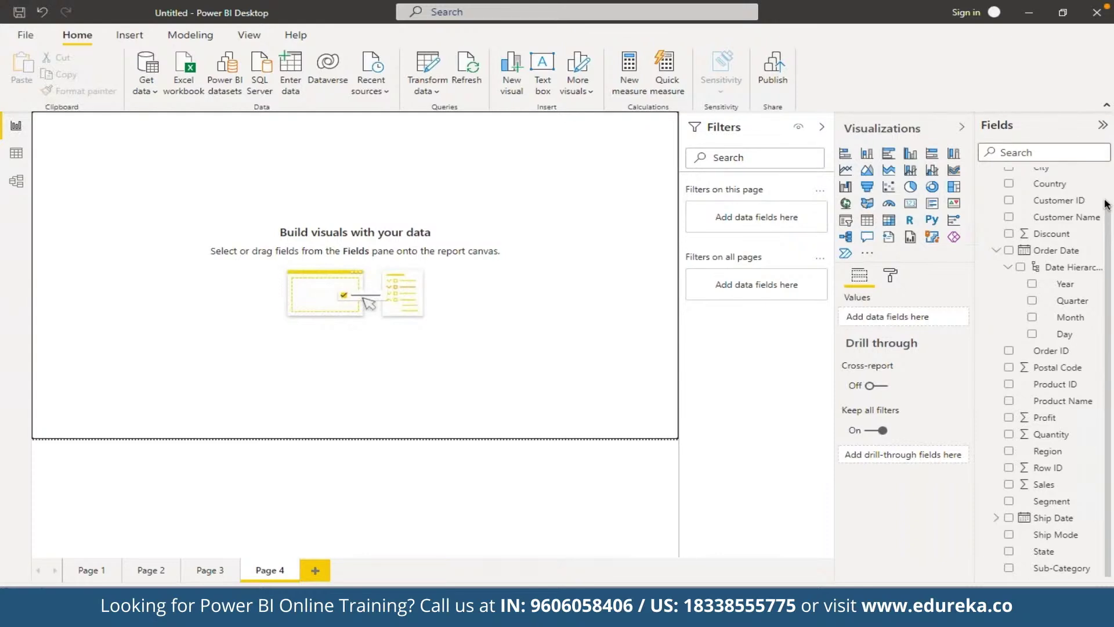
- Create a Sales by City visual on Page 4 and turn it into a filled map
scroll(1107, 203, up, 1)
click(1009, 526)
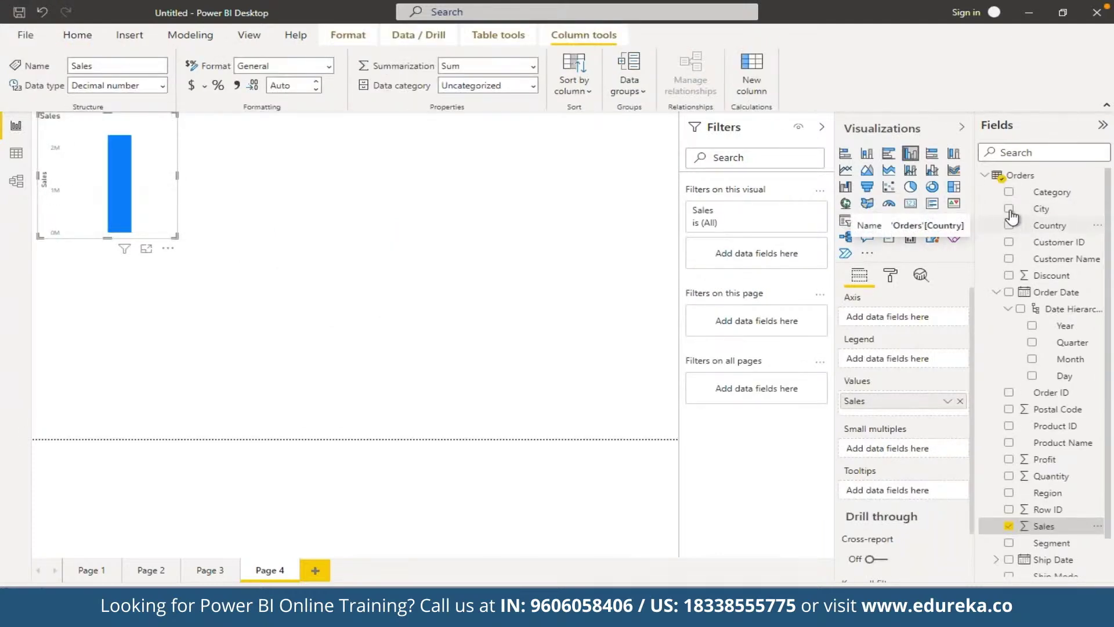
click(1009, 210)
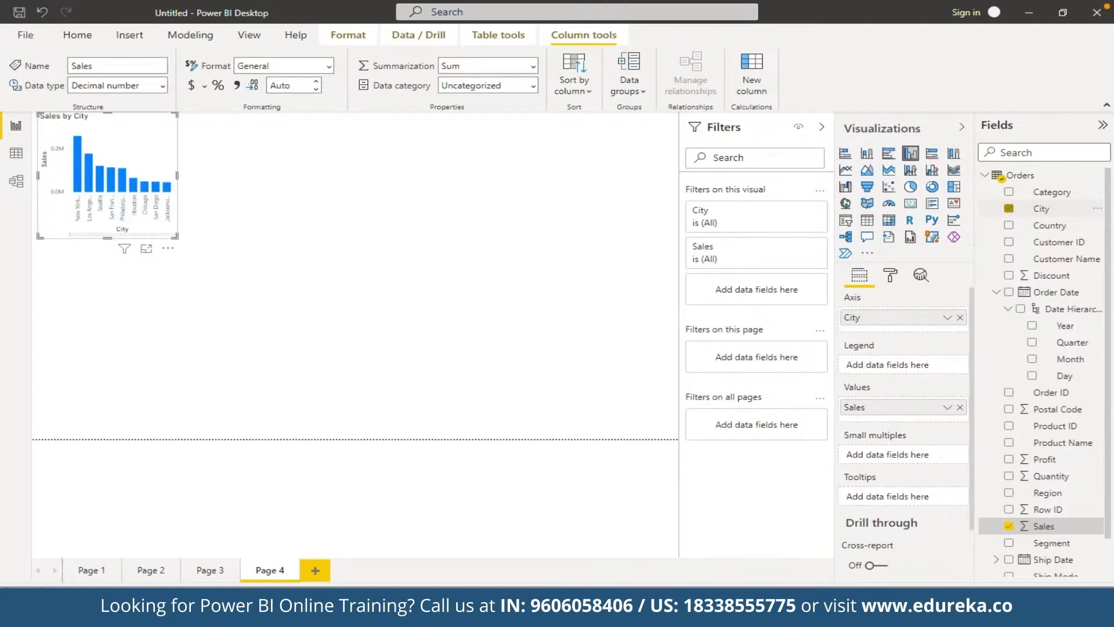
click(867, 204)
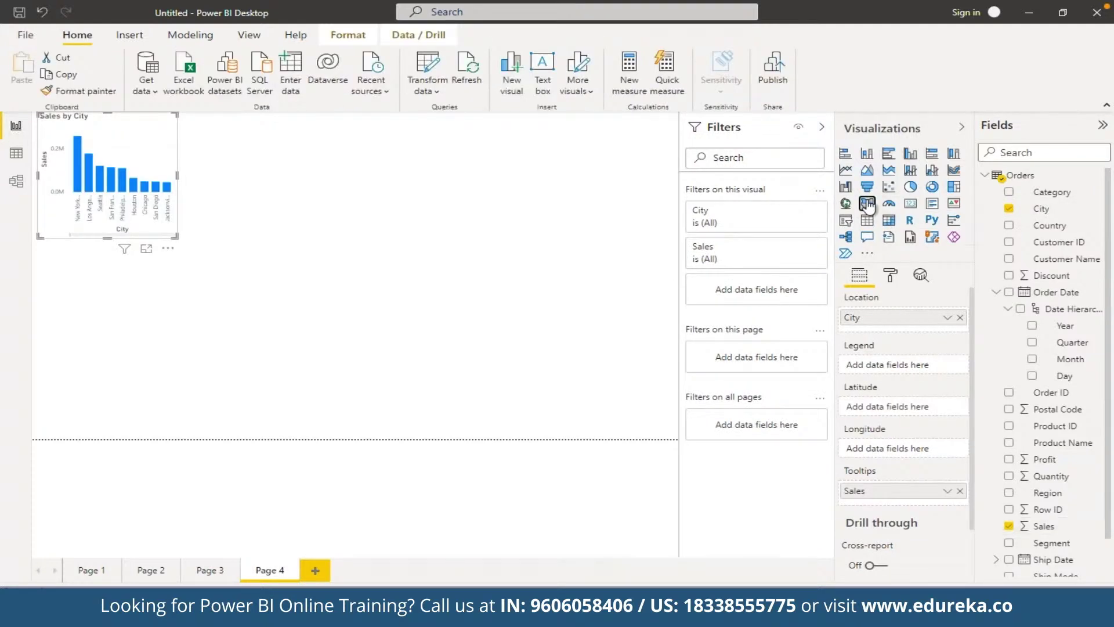